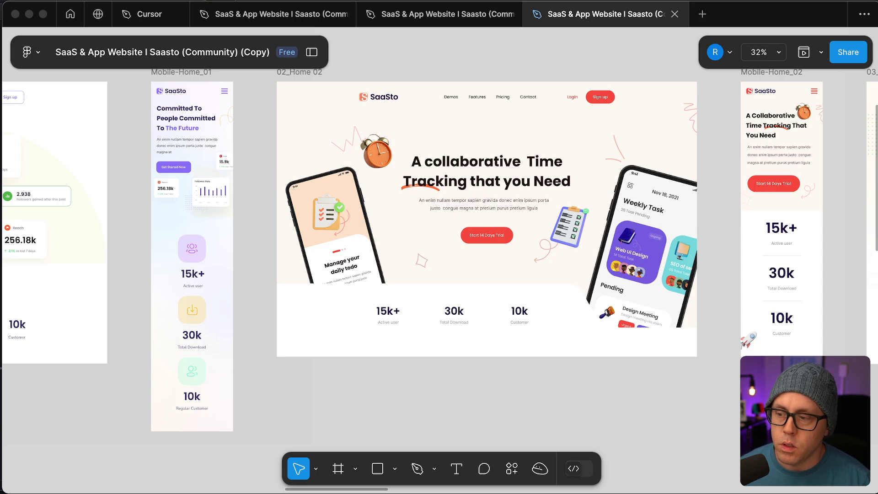
Stop the running bun server and show the last two commits with 'g lg -2'
key("ctrl+grave")
key("ctrl+c")
type("g")
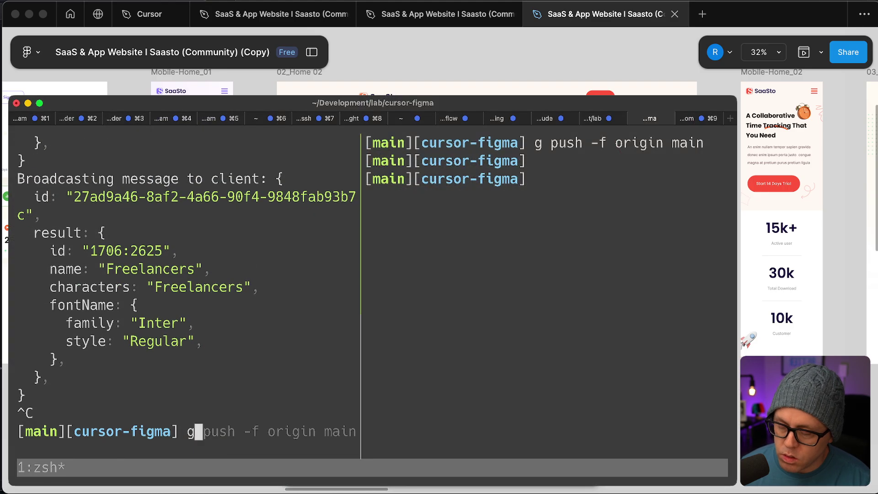
type(" lg -2")
key("Return")
List the details of the origin remote and select its push URL
type("git ")
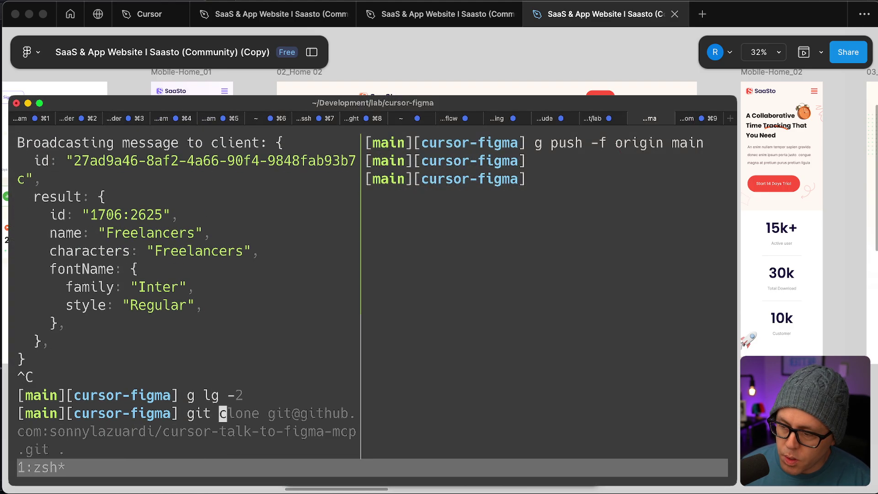
type("remote show")
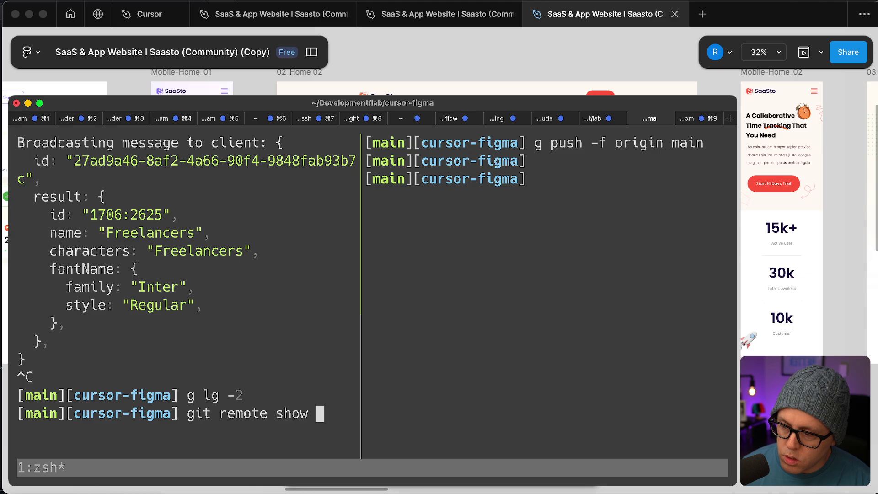
key("Return")
key("Up")
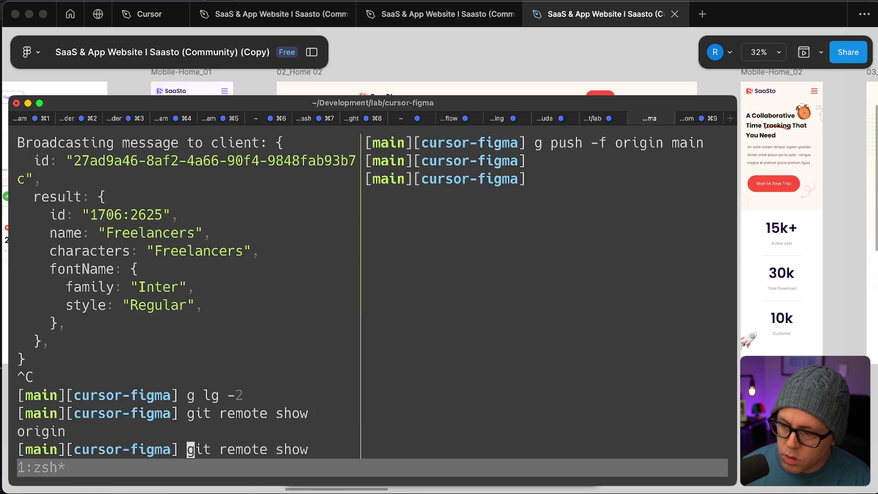
type("origin")
key("Return")
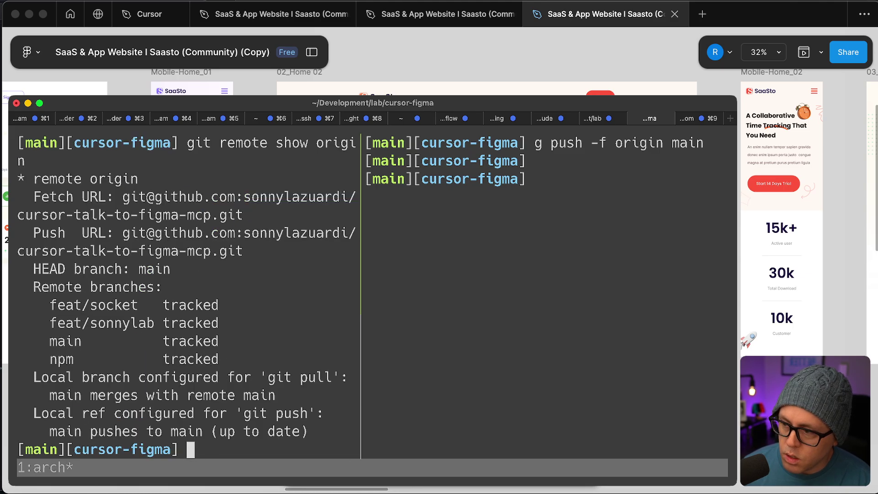
left_click_drag(122, 233, 243, 251)
key("Return")
key("Return")
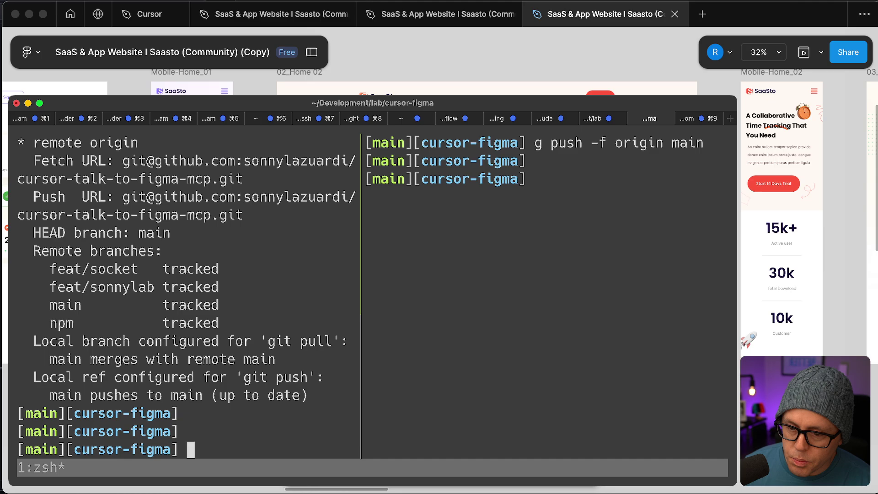
Print readme.md and scroll back up to its setup instructions
type("cat read")
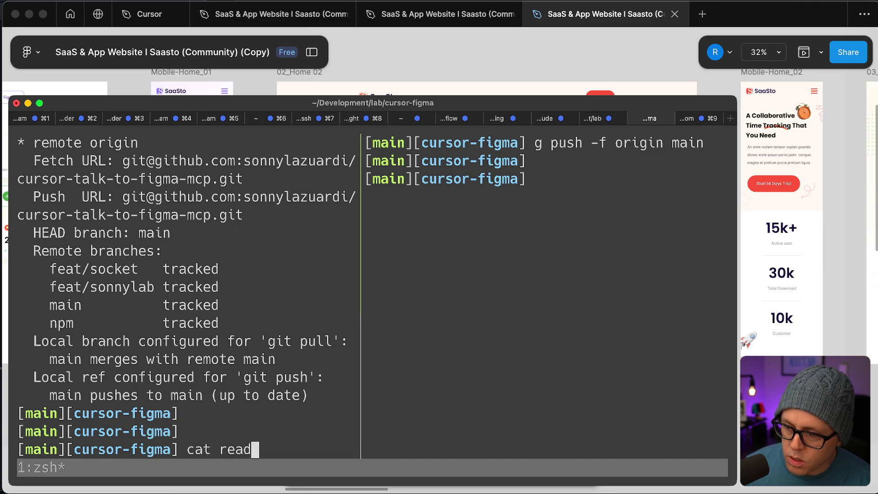
key("Tab")
key("Return")
scroll(183, 293, "up", 18)
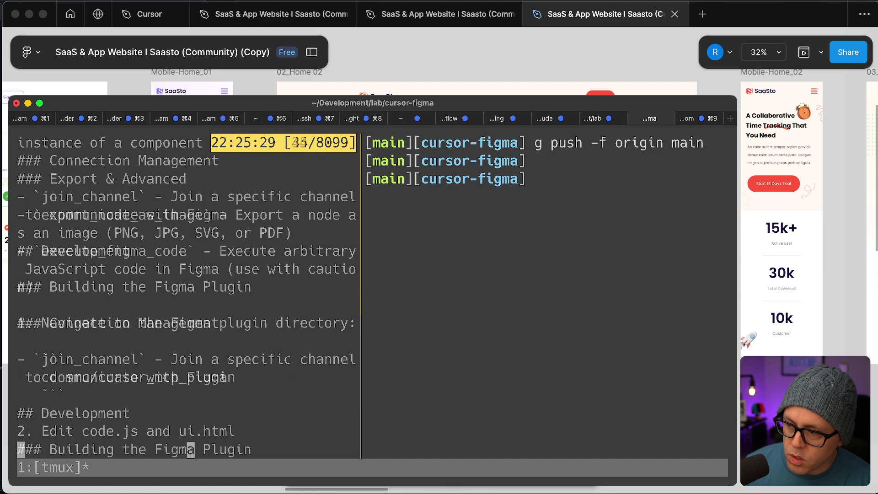
scroll(183, 293, "up", 18)
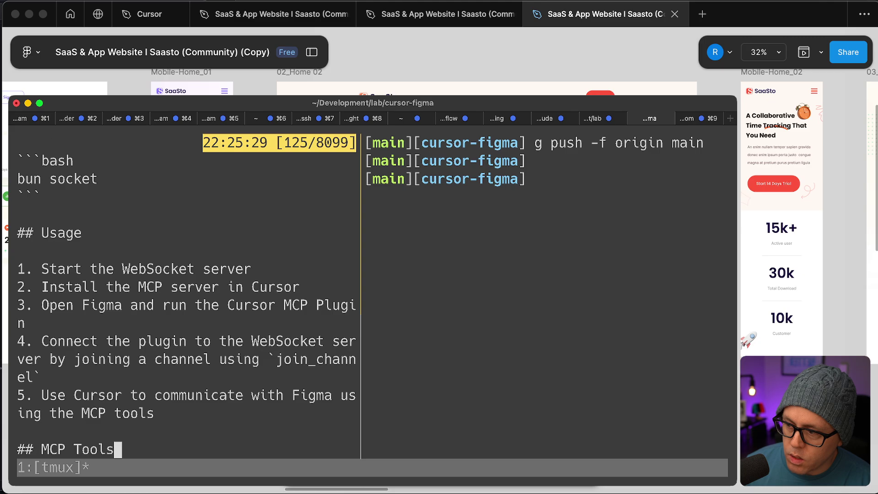
scroll(183, 293, "up", 9)
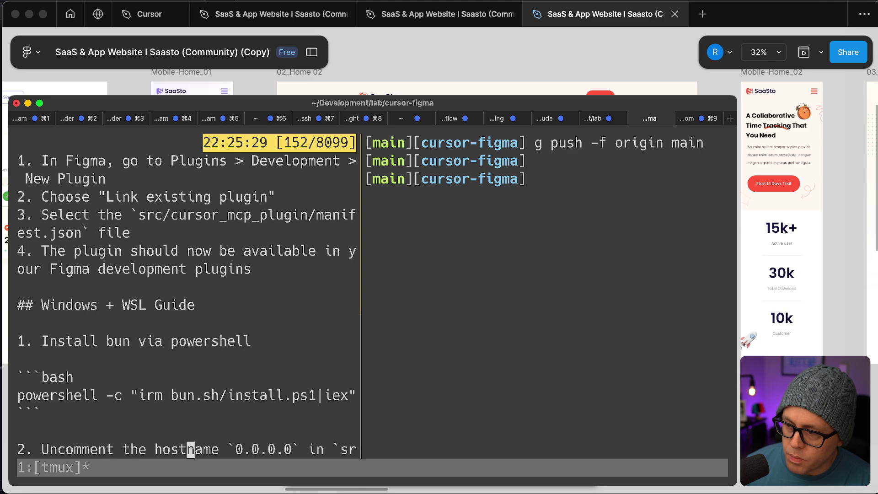
scroll(183, 293, "up", 15)
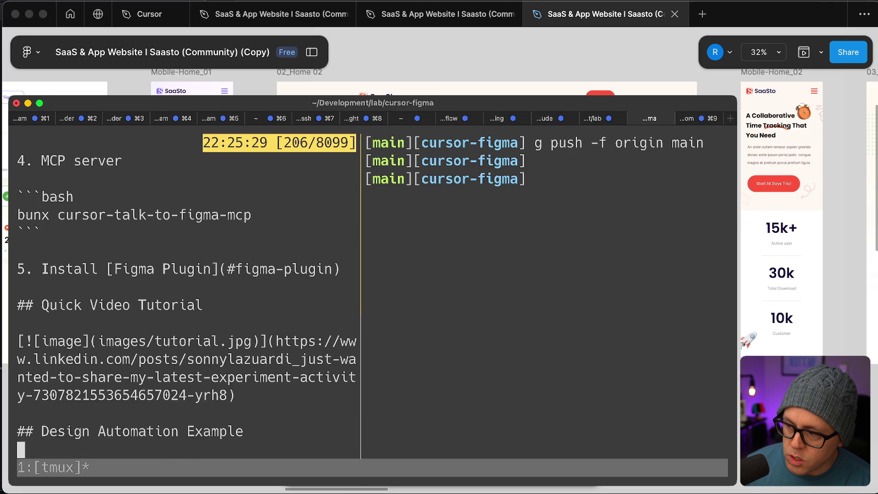
Copy the 'bun socket' command from the README and run it at the prompt
left_click(191, 431)
key("Up")
key("Up")
key("Up")
key("Up")
key("Up")
key("Up")
key("Up")
key("Up")
key("Up")
key("Up")
key("Up")
key("Up")
key("Up")
key("Up")
key("Up")
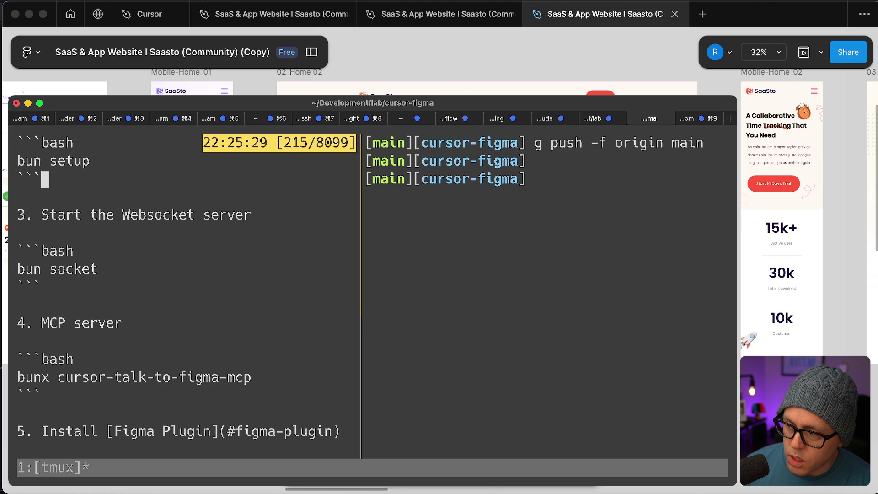
key("Down")
key("Down")
key("Down")
key("Down")
key("Down")
key("Down")
key("space")
key("Left")
key("Left")
key("Left")
key("Left")
key("Left")
key("Left")
key("Left")
key("Left")
key("Left")
key("Left")
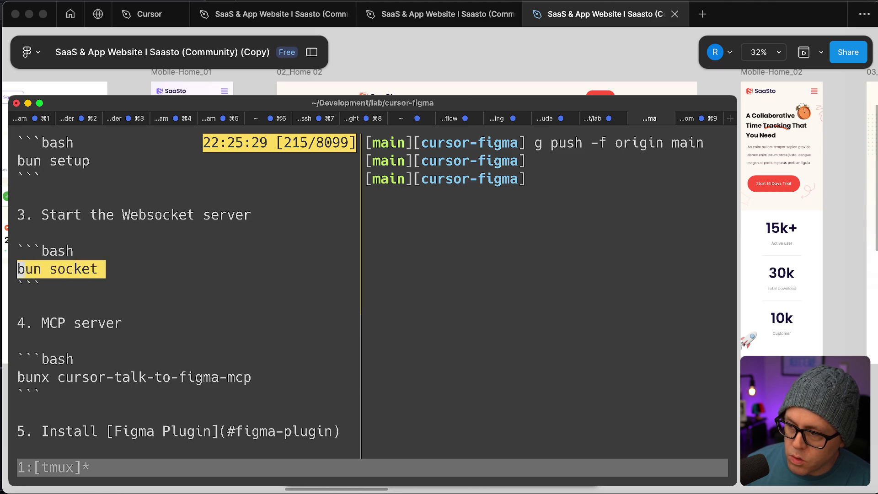
key("y")
key("q")
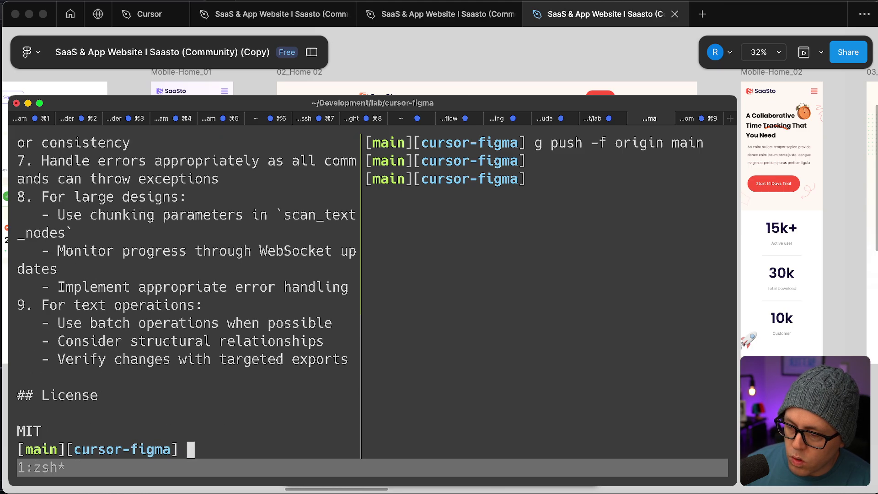
key("super+v")
key("Return")
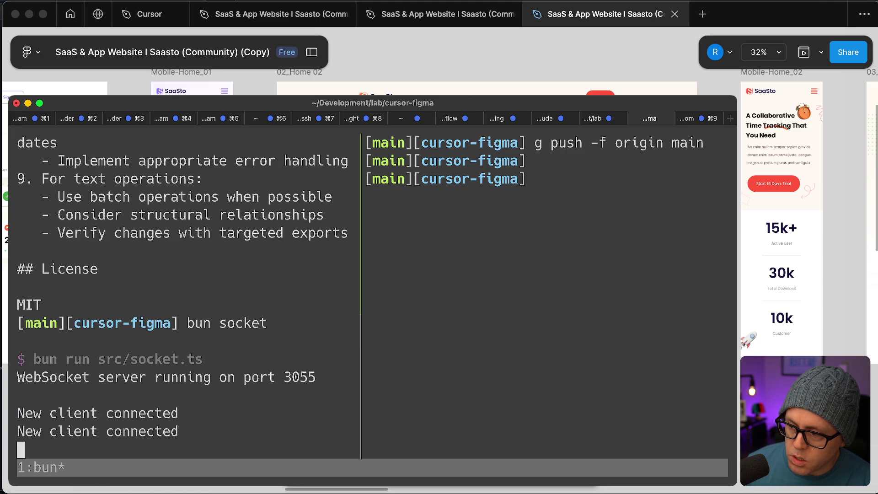
Put the tmux terminal away, revealing Cursor's invoicing-page chat beside the Figma file
left_click(538, 179)
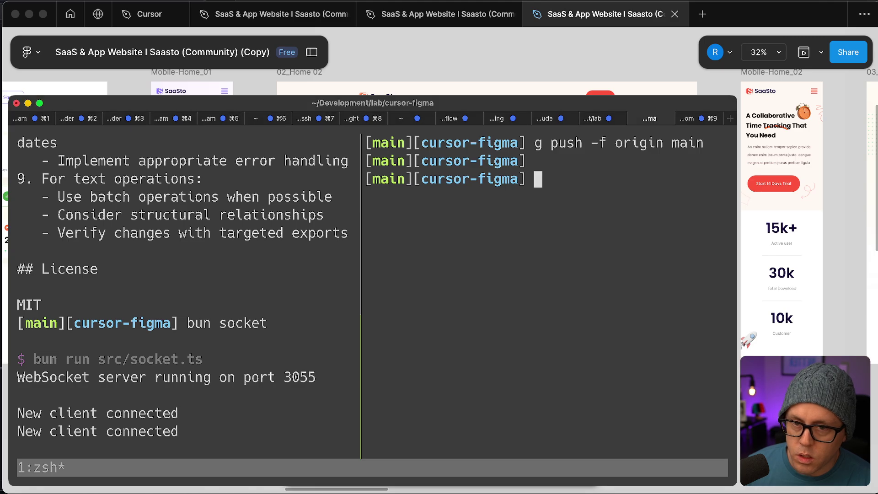
key("super+Tab")
key("super+h")
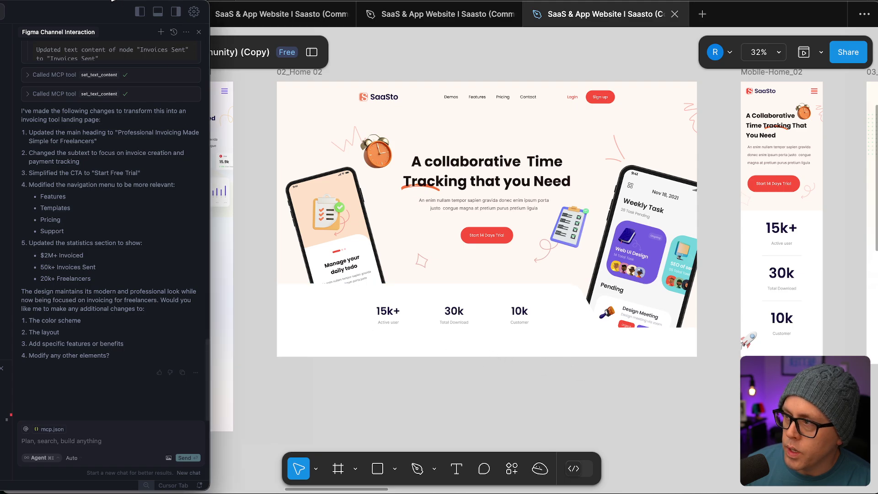
Restart 'bunx cursor-talk-to-figma-mcp' in Cursor's terminal so it reconnects to the Figma socket server
left_click_drag(93, 9, 466, 9)
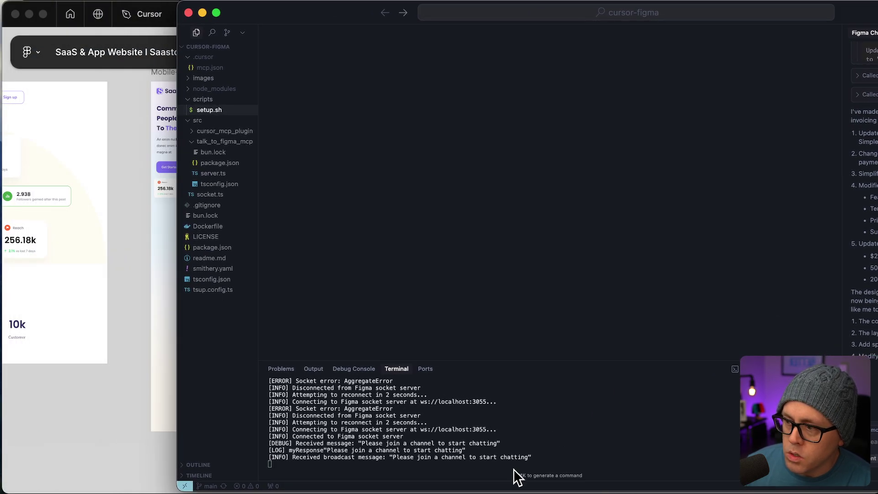
key("ctrl+c")
key("Up")
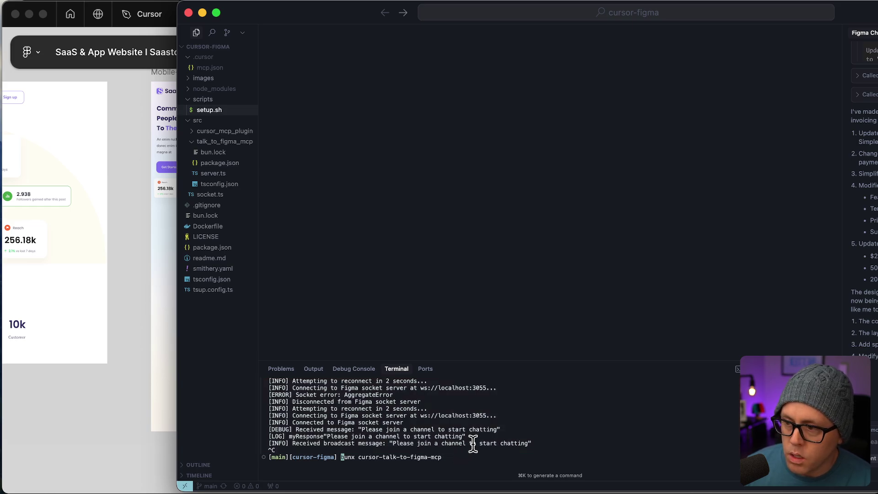
key("Return")
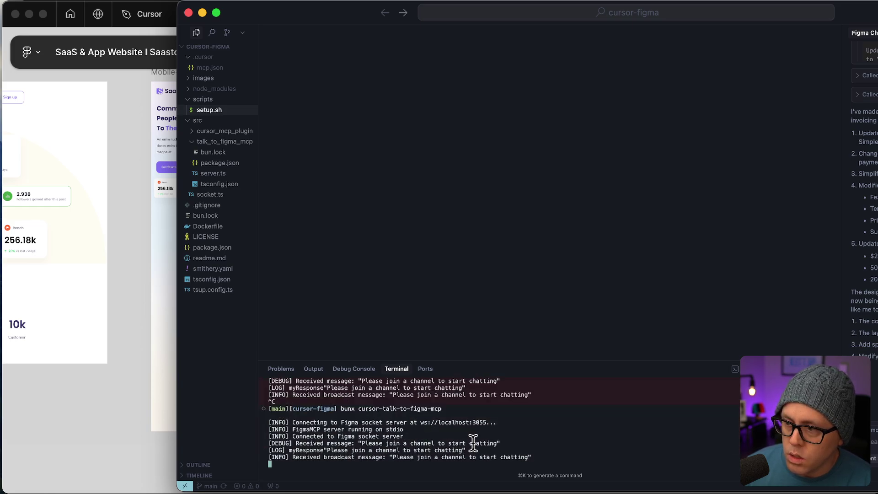
left_click_drag(369, 9, 147, 18)
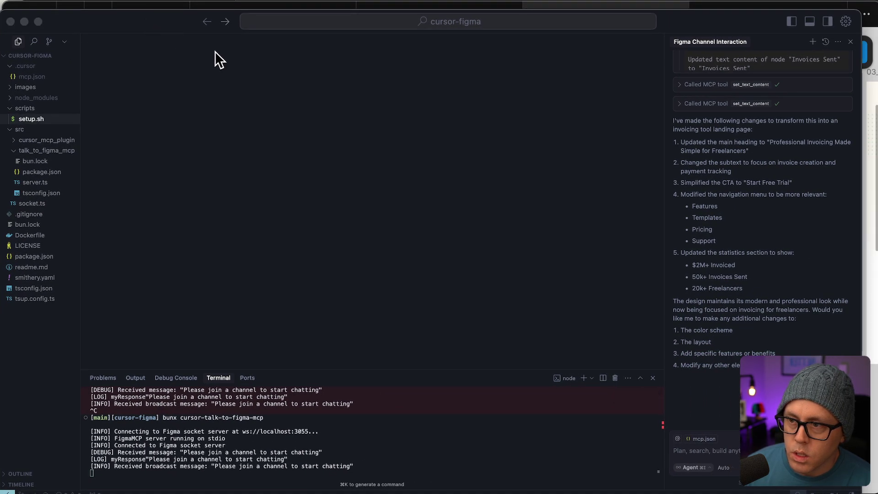
Run the Cursor MCP Plugin on port 3055, copy its channel ID and select the 02_Home 02 frame
left_click(866, 89)
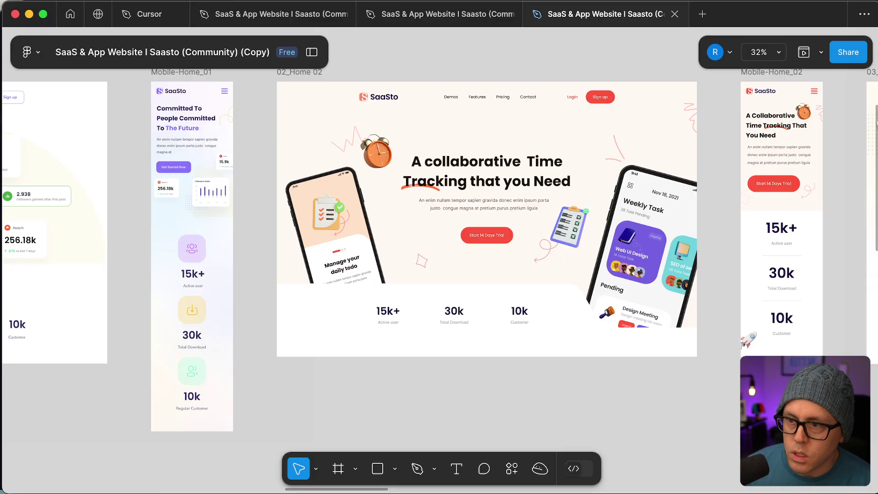
left_click(511, 469)
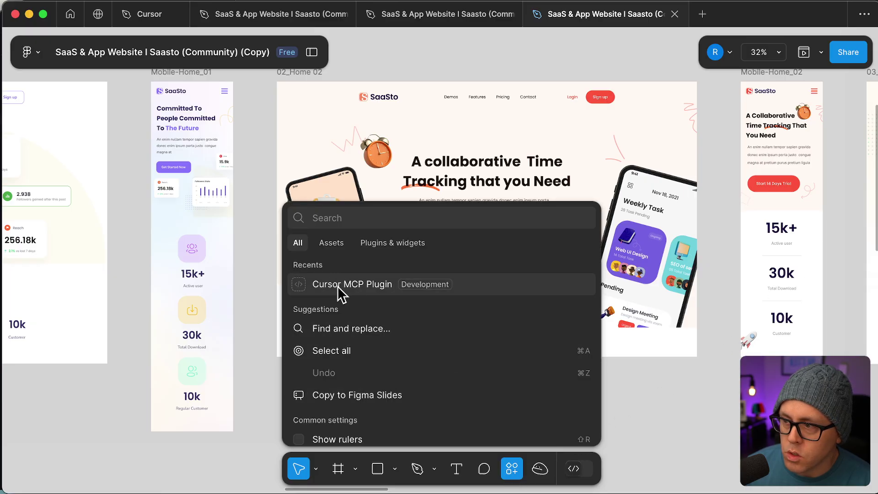
left_click(371, 286)
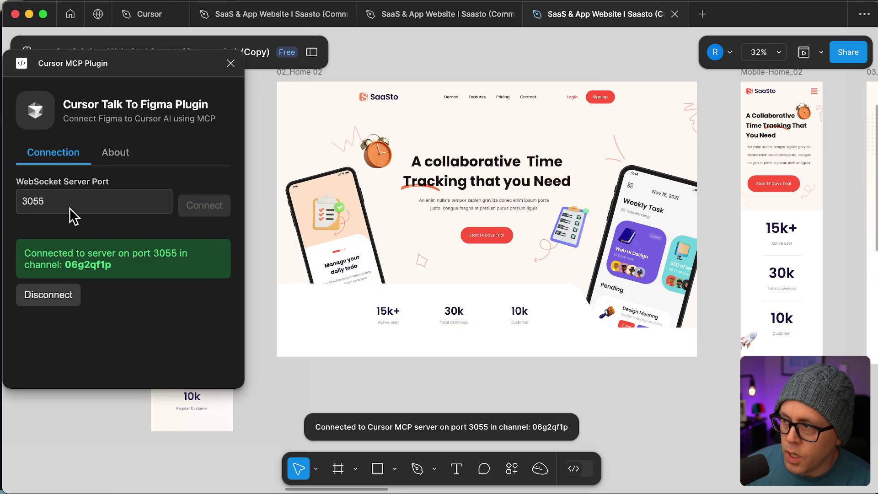
double_click(89, 265)
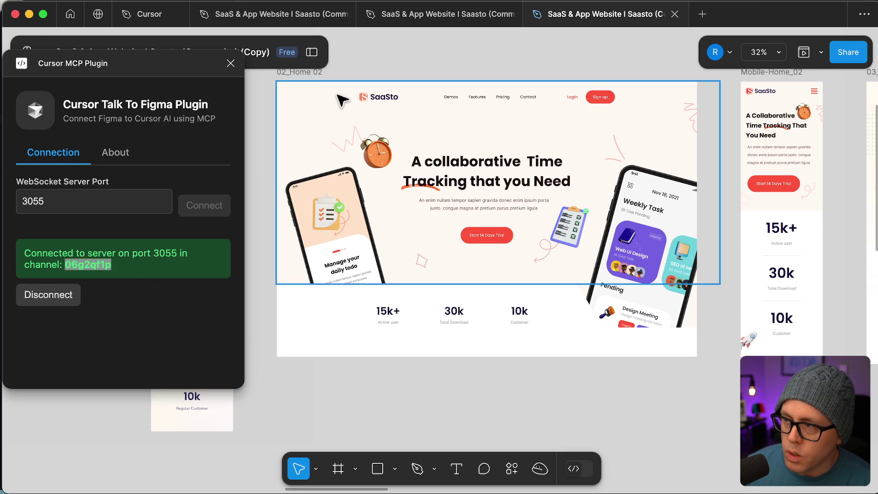
left_click(315, 72)
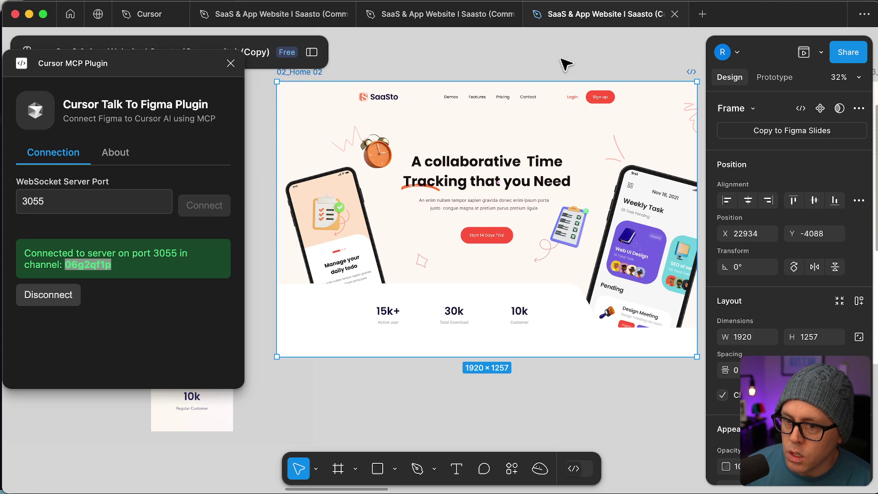
Send the agent 'Join the channel' with the pasted channel ID, asking it to inspect the selection
key("super+Tab")
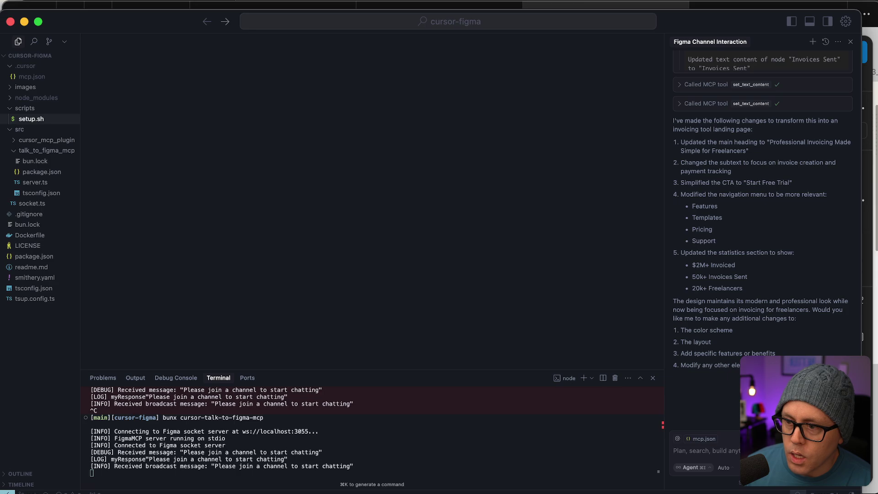
type("Join the channel")
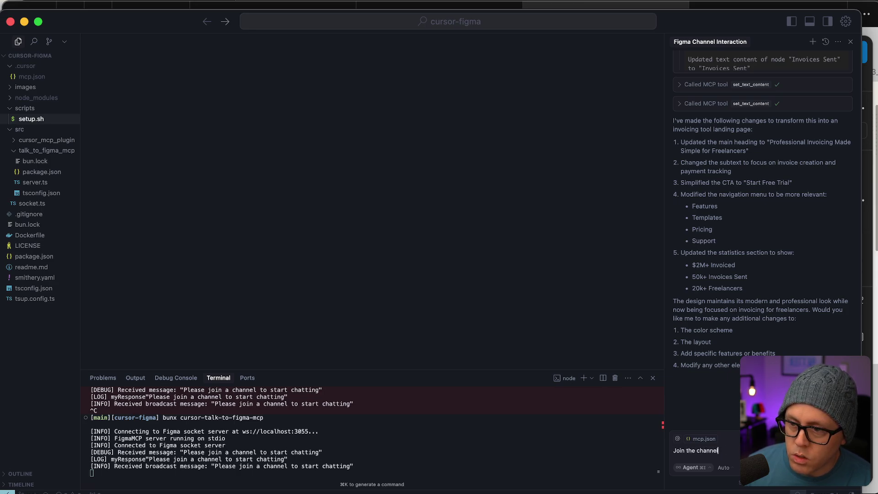
key("super+v")
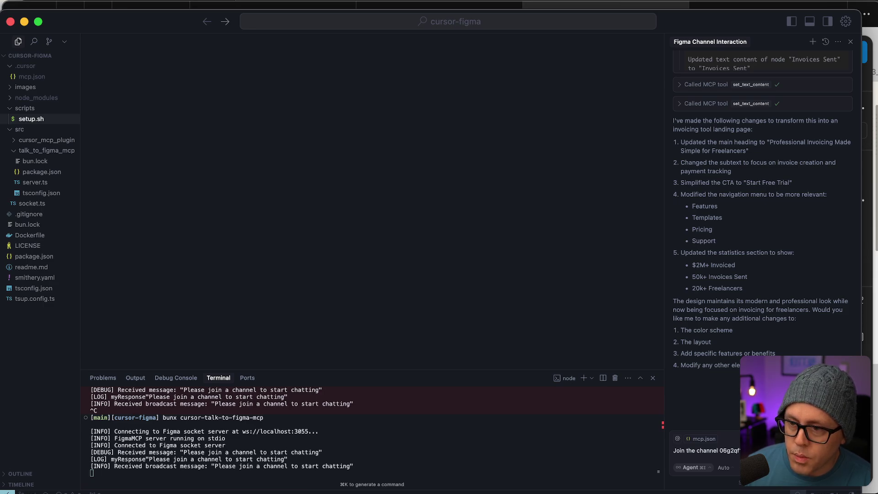
type("selection.")
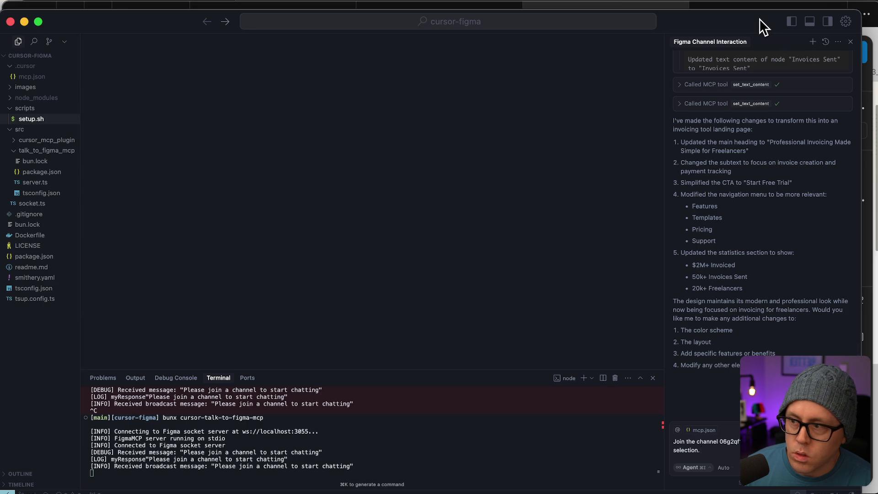
left_click_drag(760, 19, 123, 23)
left_click(218, 471)
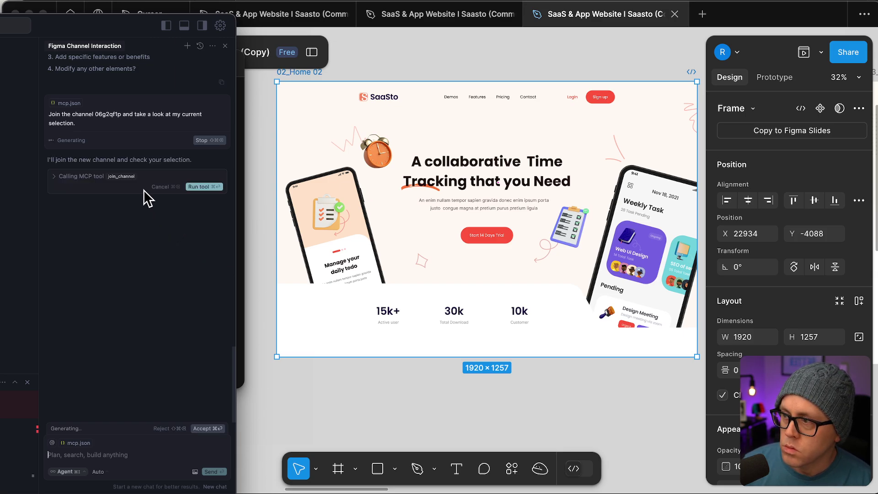
Approve join_channel, decline get_selection, ask 'Do you see my current selection', then approve get_node_info
left_click(205, 187)
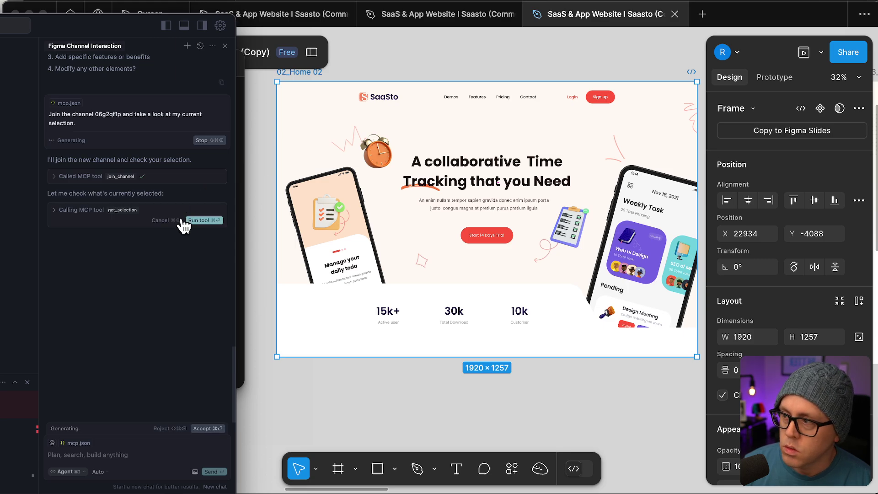
left_click(179, 220)
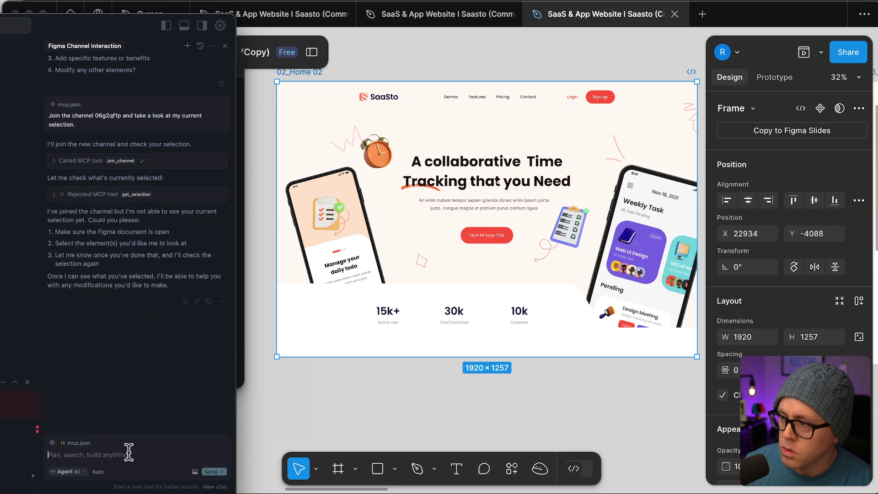
type("Select my ")
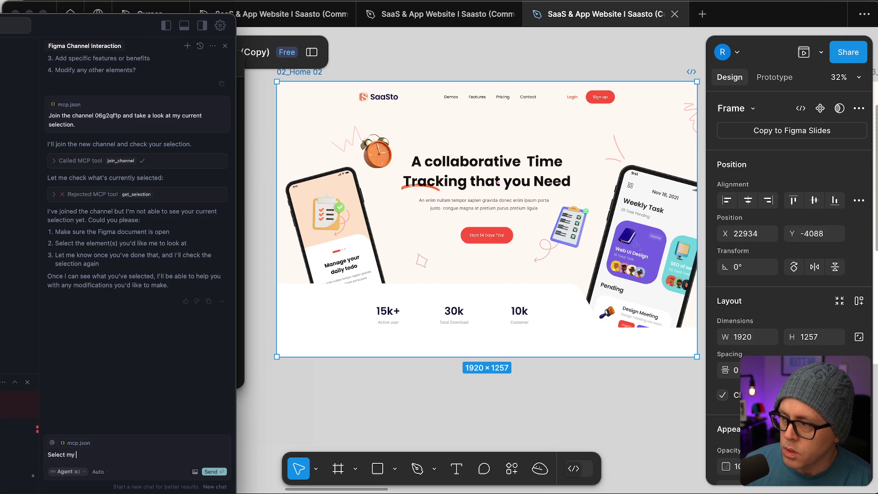
type("current")
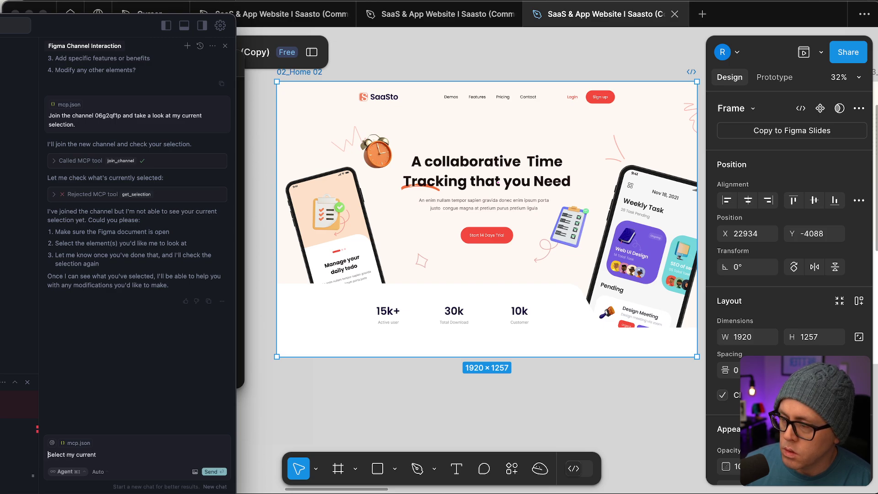
double_click(48, 455)
type("Do you see m")
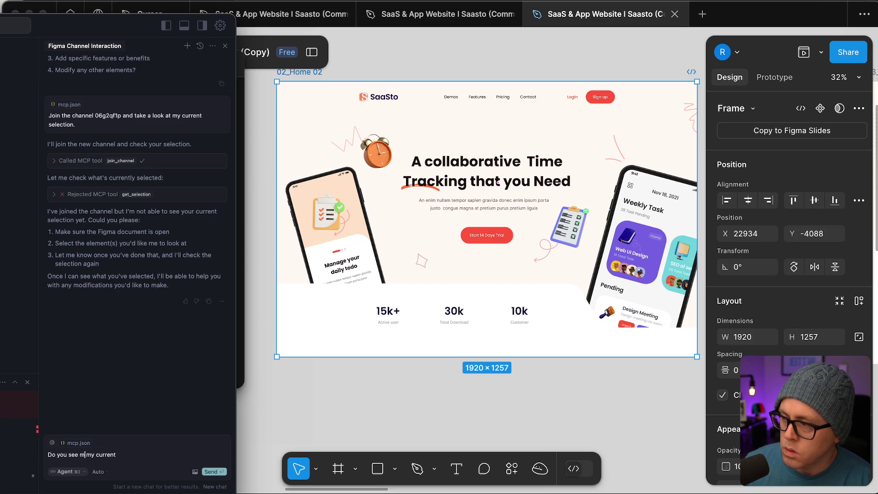
key("BackSpace")
key("End")
type("selection")
key("Return")
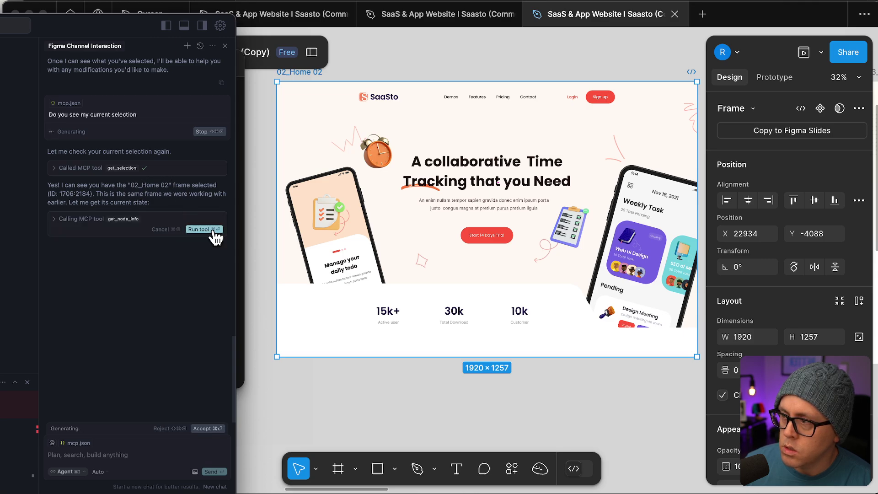
left_click(200, 229)
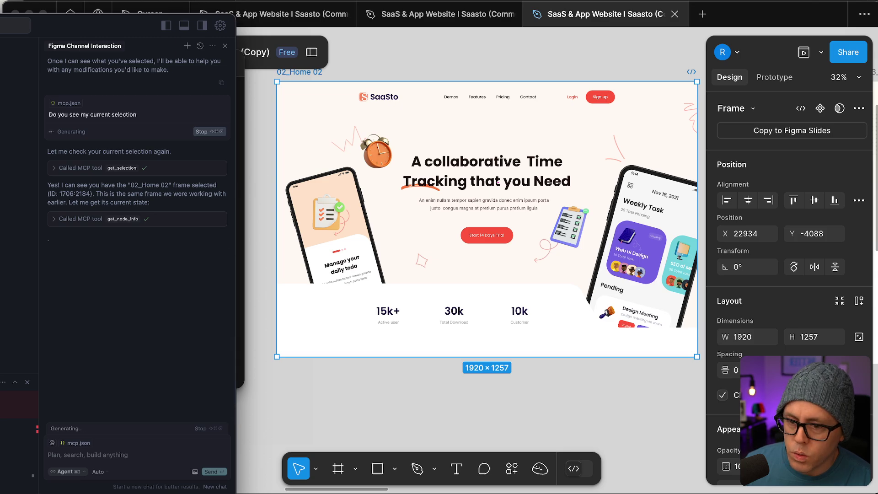
Scroll through the logged node info in tmux, then hide the terminal and reread the agent's first suggestion
key("super+Tab")
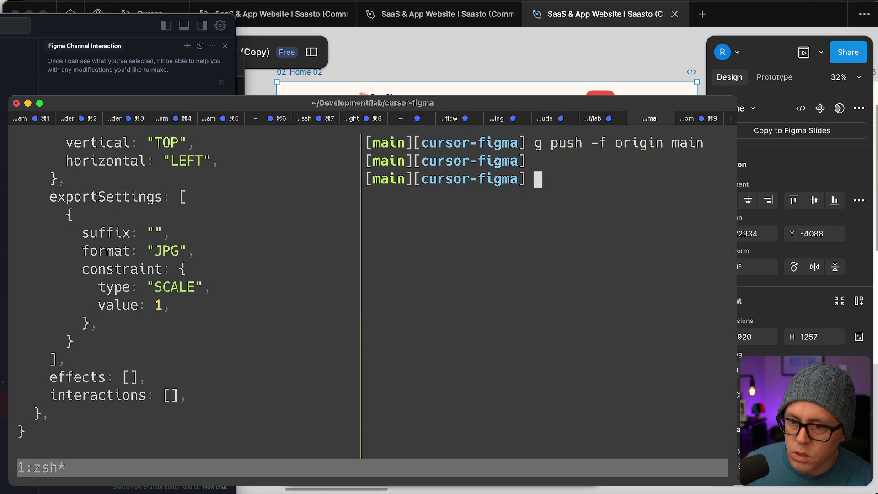
scroll(183, 283, "up", 20)
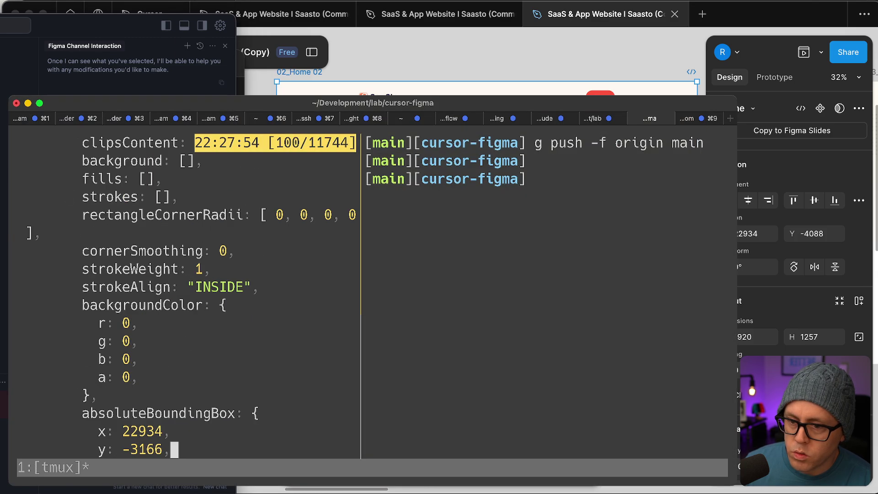
scroll(183, 284, "up", 6)
scroll(183, 283, "up", 6)
scroll(183, 284, "down", 20)
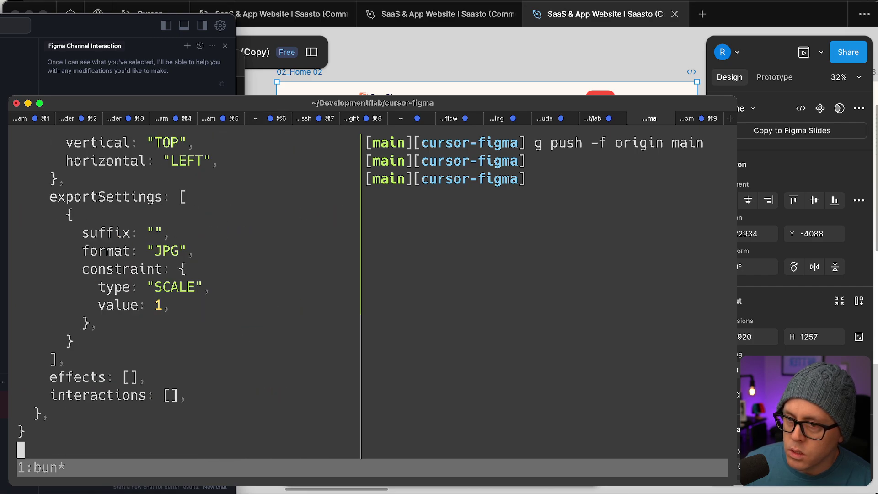
key("ctrl+grave")
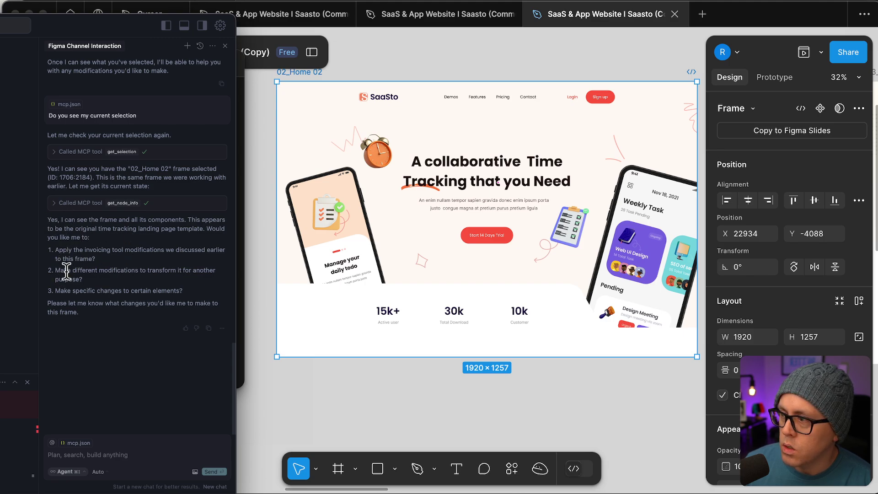
left_click_drag(56, 240, 119, 254)
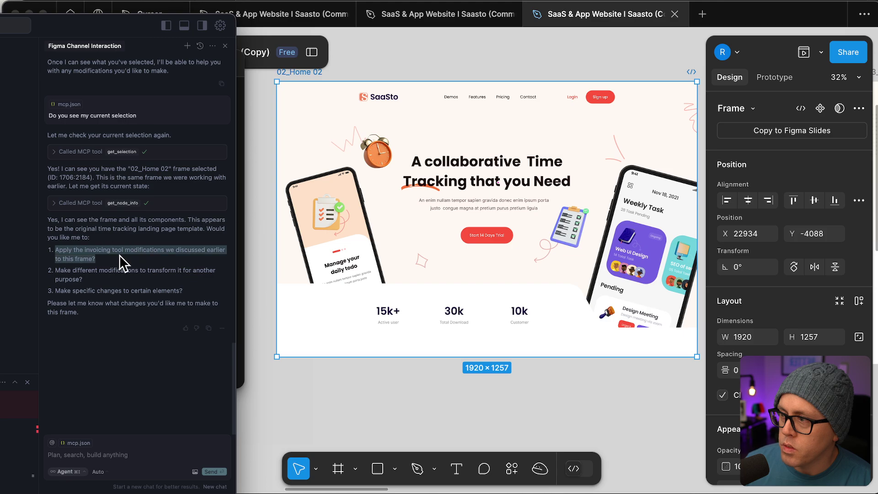
left_click(120, 262)
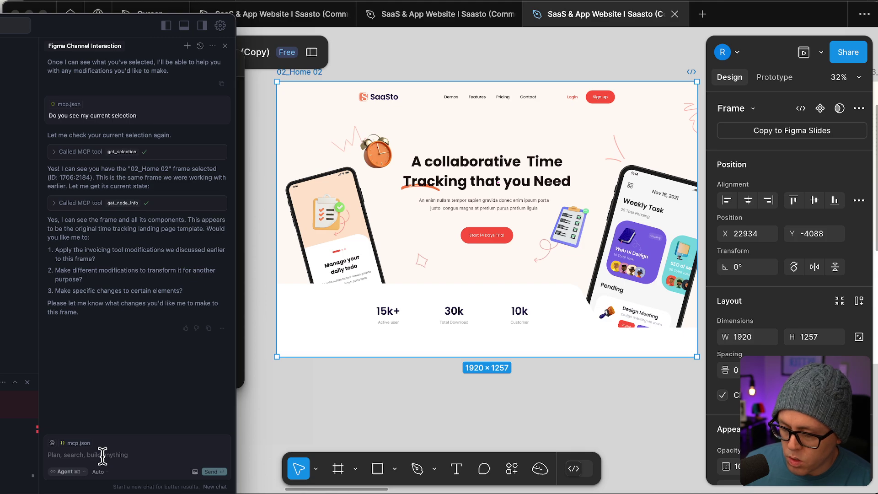
Send the prompt 'Modify this design to…' retargeting the page to a freelance invoicing tool
type("Modify this ")
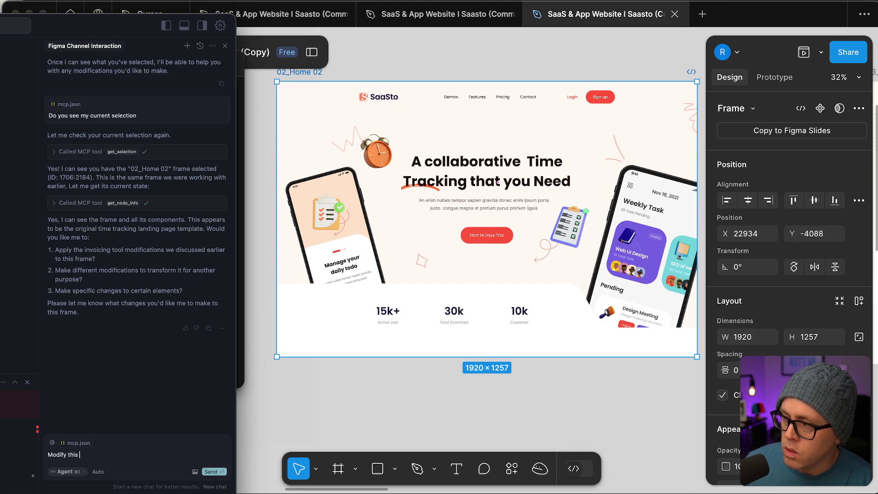
type("design to pertain to a invoicing tool for freelancers.")
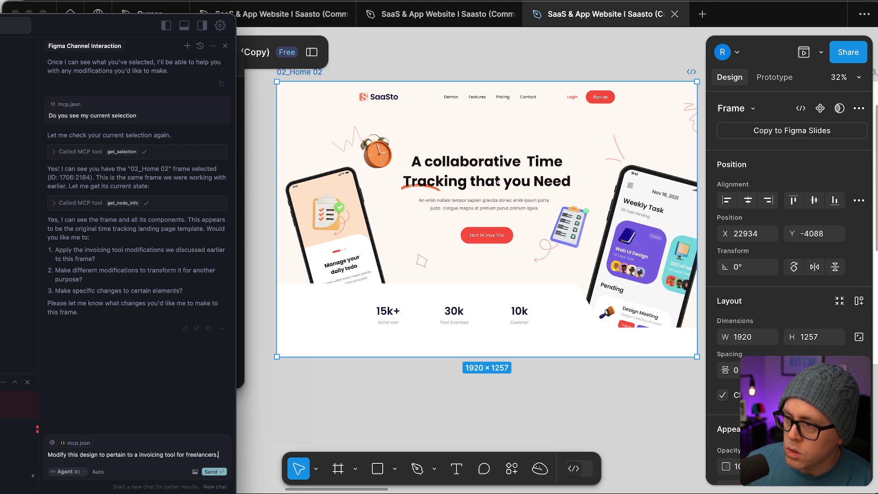
left_click(222, 474)
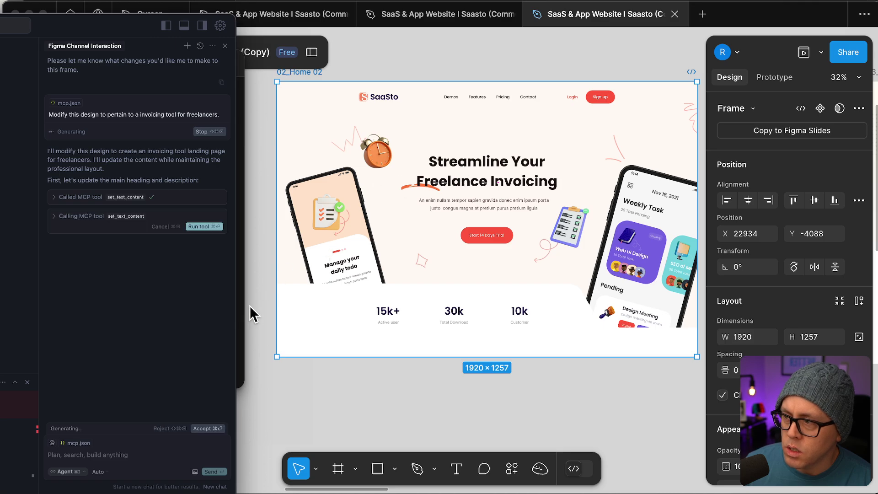
Approve the new hero description about creating invoices and getting paid faster, then check it on the canvas
left_click(212, 227)
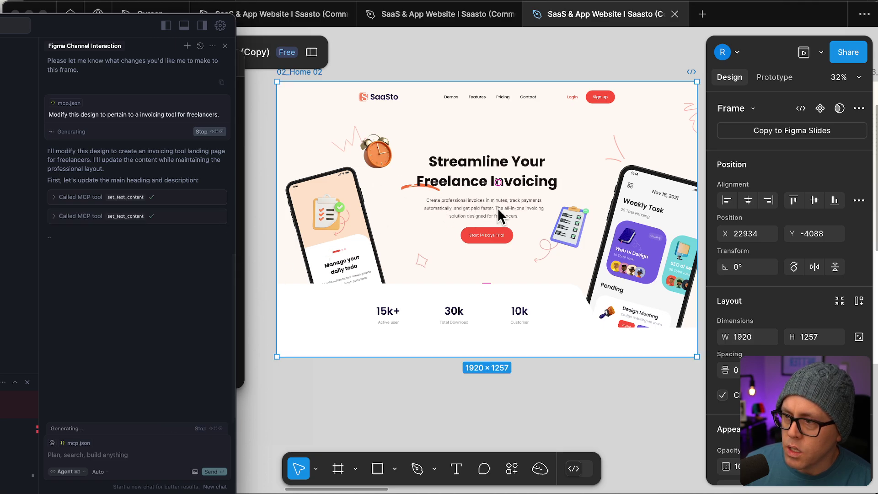
scroll(479, 209, "up", 3)
scroll(490, 232, "down", 3)
scroll(483, 212, "up", 5)
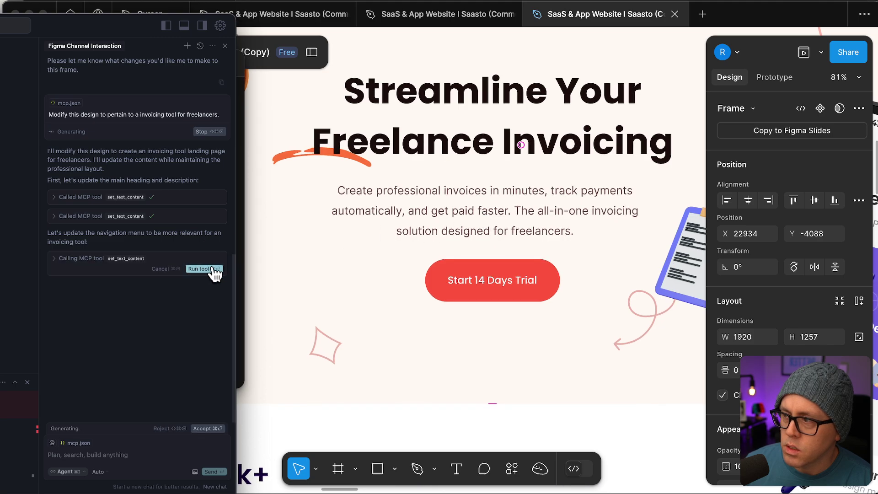
Approve the agent's nav text changes so the menu reads Templates, Features, Pricing and Help
scroll(430, 272, "down", 5)
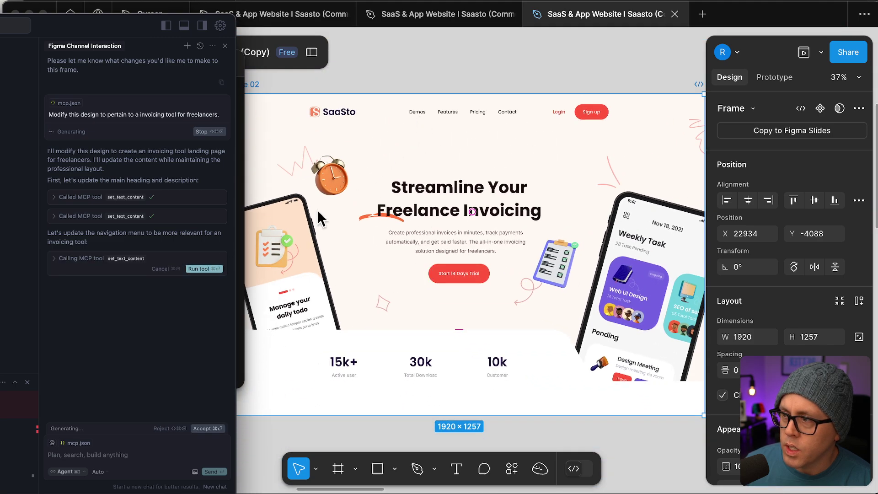
left_click(200, 269)
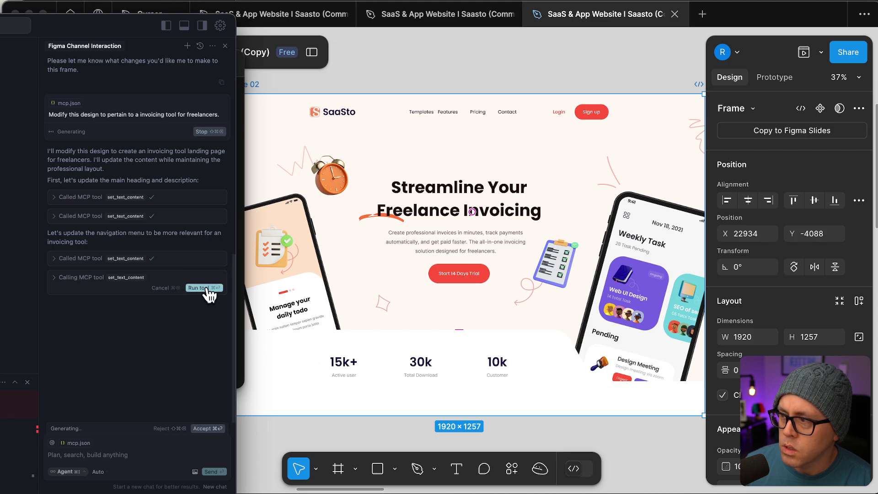
left_click(205, 288)
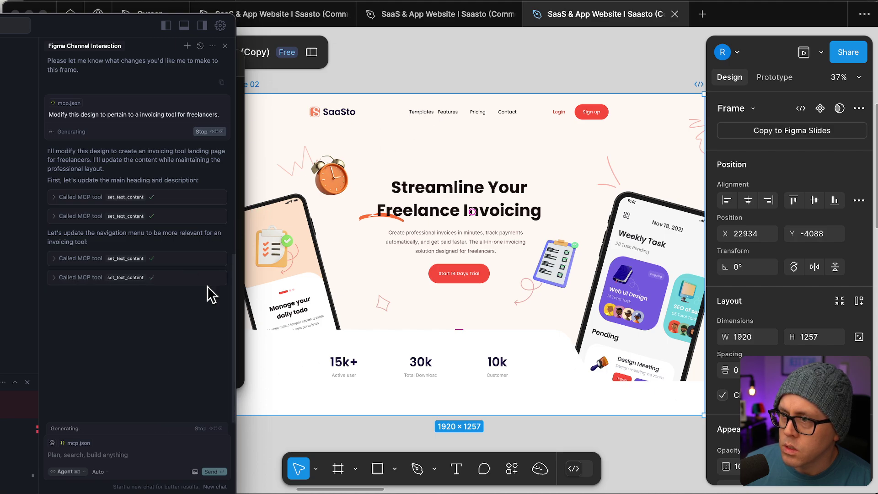
scroll(451, 105, "up", 3)
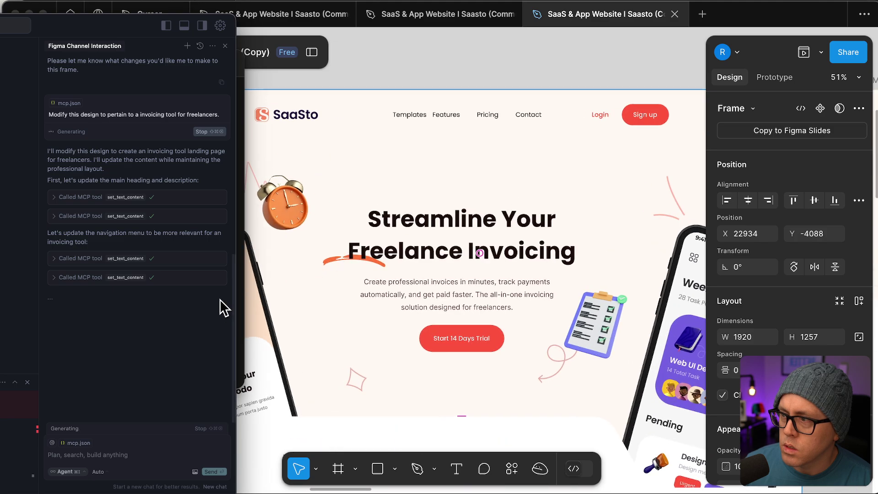
left_click(104, 299)
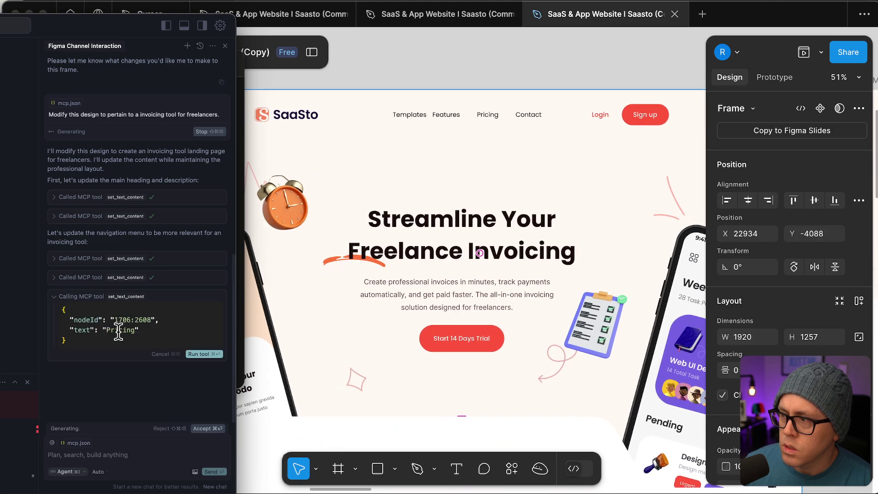
left_click(210, 354)
scroll(104, 357, "down", 1)
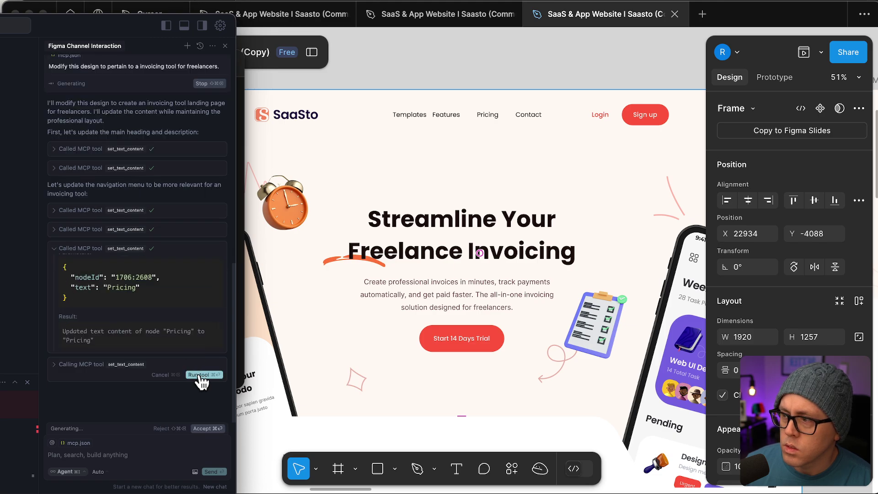
left_click(200, 375)
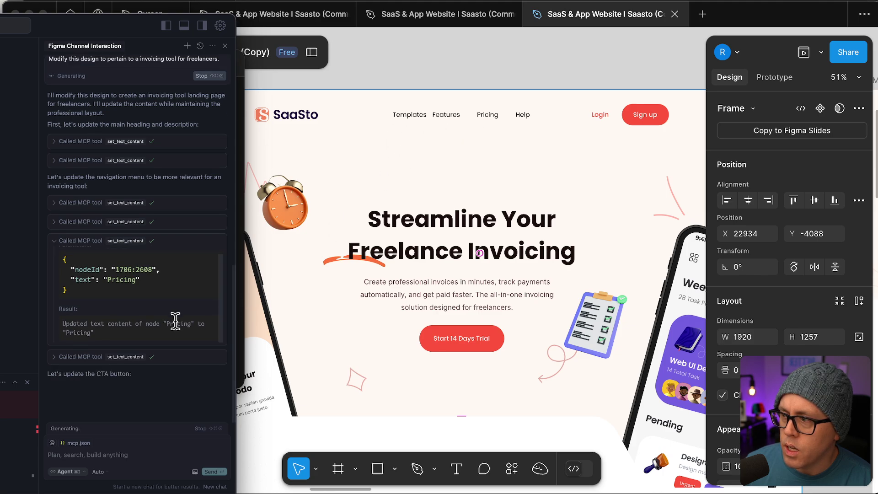
Approve the agent's change of the hero call-to-action text to 'Create Free Invoice'
scroll(400, 339, "down", 3)
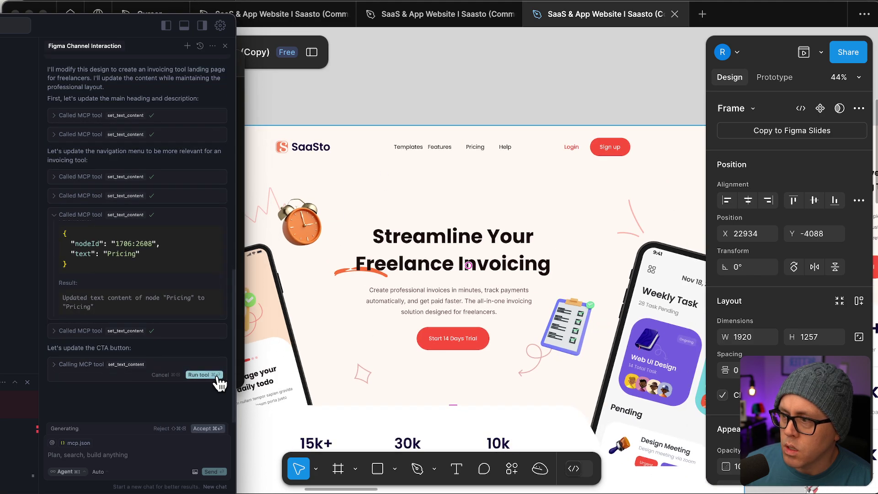
left_click(217, 378)
scroll(468, 347, "up", 1)
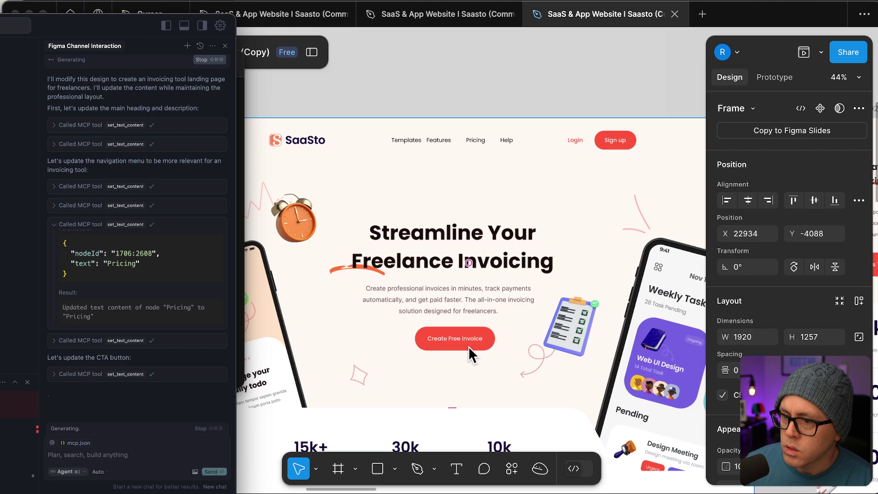
scroll(469, 347, "up", 3)
Check the Figma design, then inspect the queued change of the first statistic to 25k+
scroll(469, 347, "down", 4)
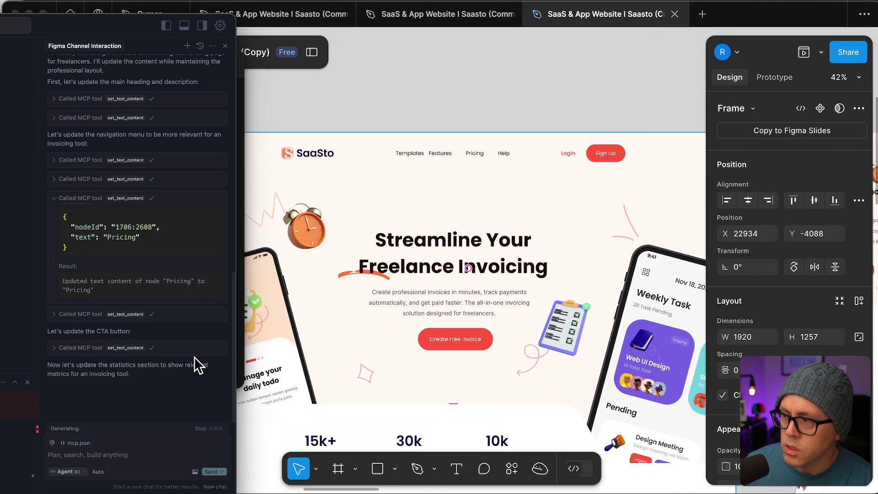
scroll(393, 333, "down", 4)
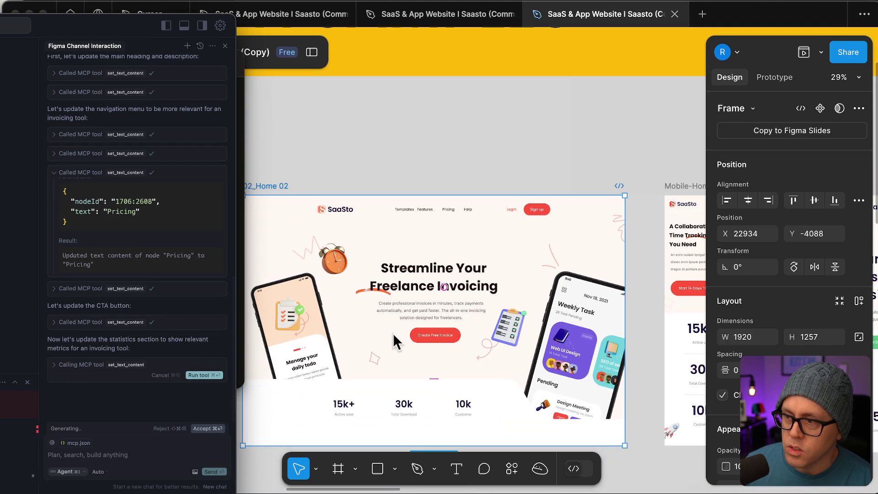
key("super+Tab")
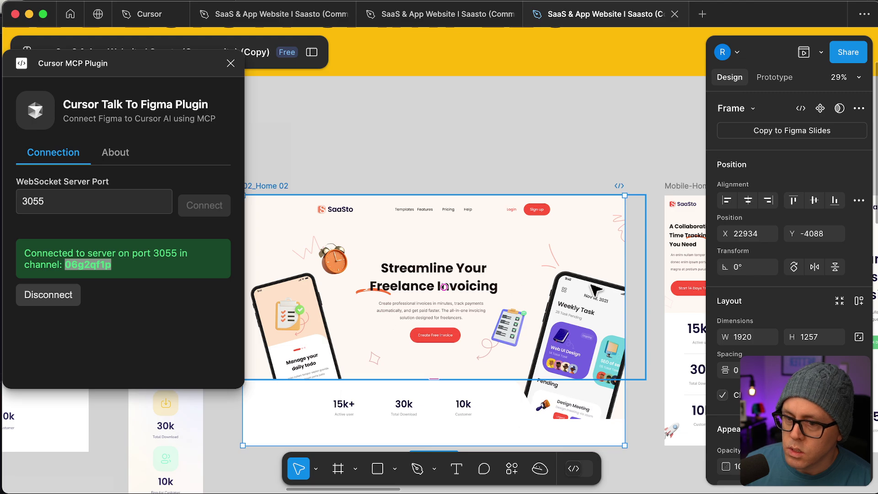
key("super+Tab")
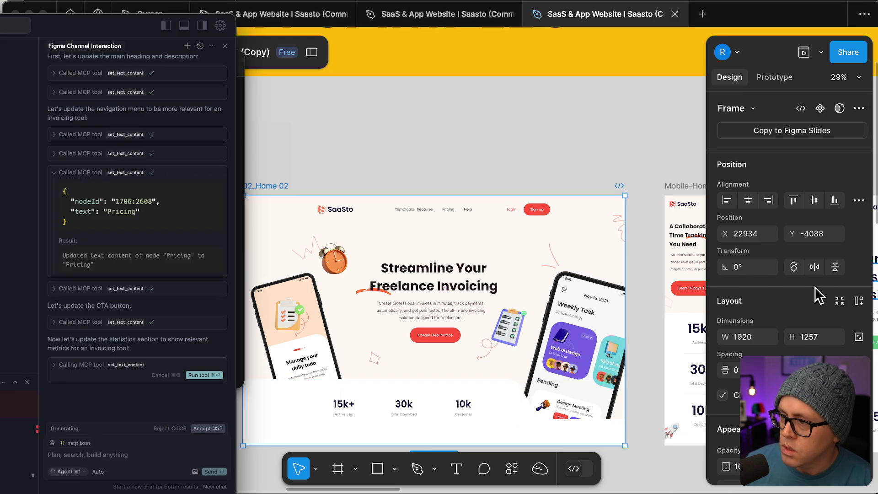
left_click(92, 365)
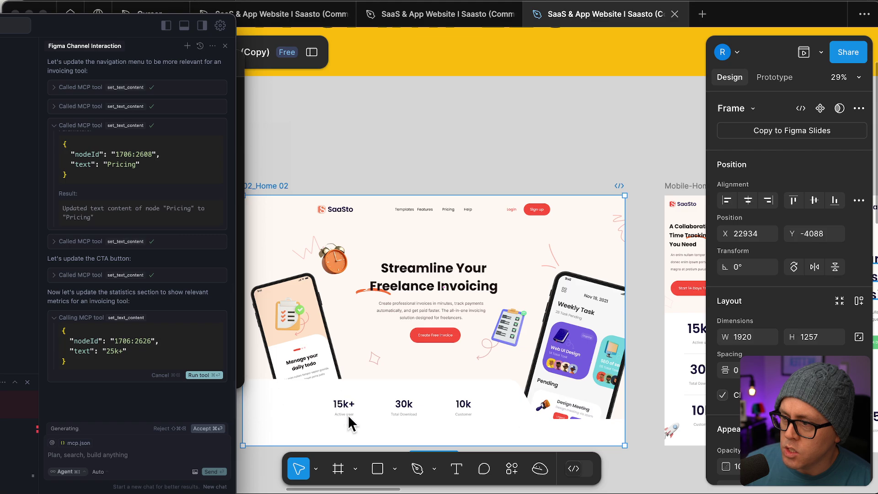
Approve the first two stats as 25k+ Freelancers and $50M+ Invoiced
scroll(347, 415, "up", 3)
scroll(349, 421, "down", 3)
scroll(349, 411, "up", 6)
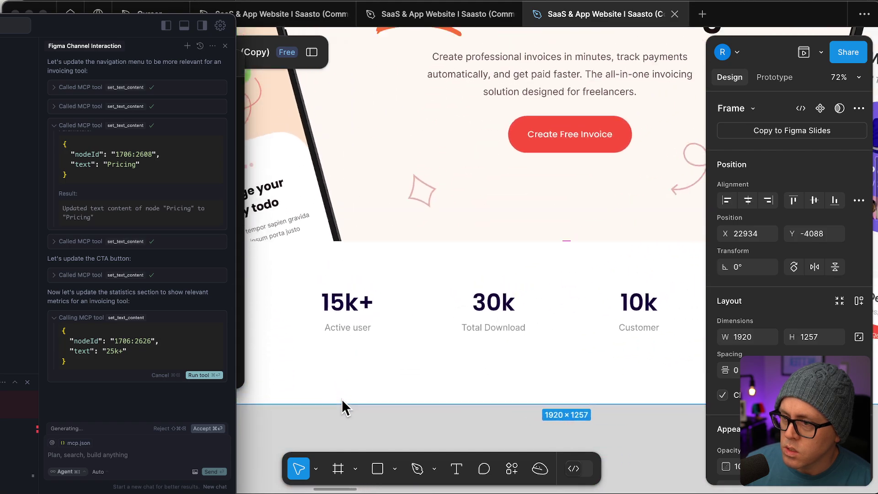
scroll(343, 401, "down", 1)
left_click(203, 376)
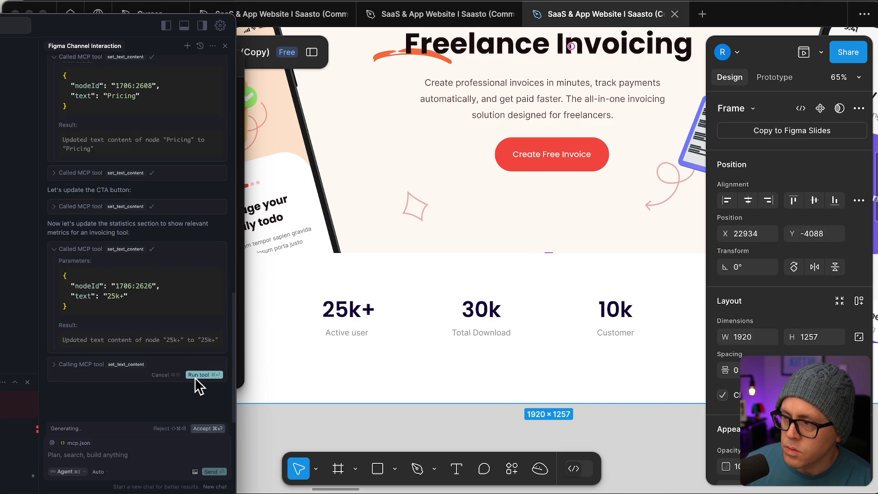
left_click(197, 375)
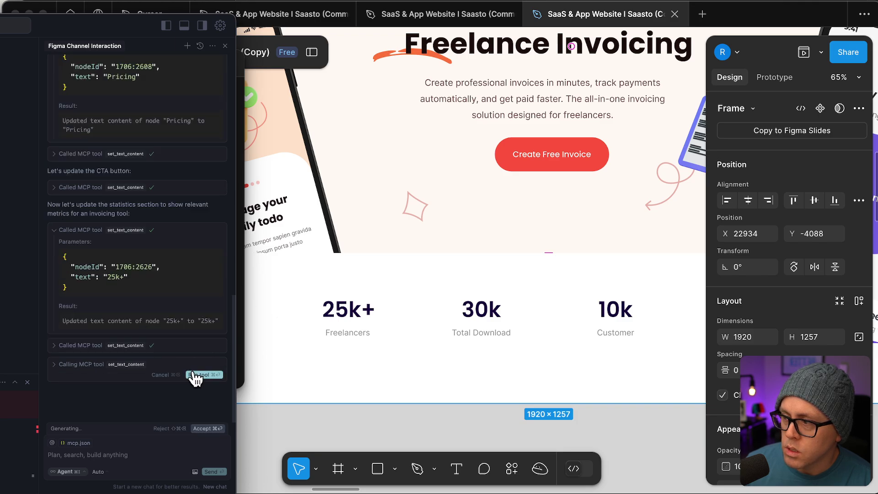
left_click(196, 375)
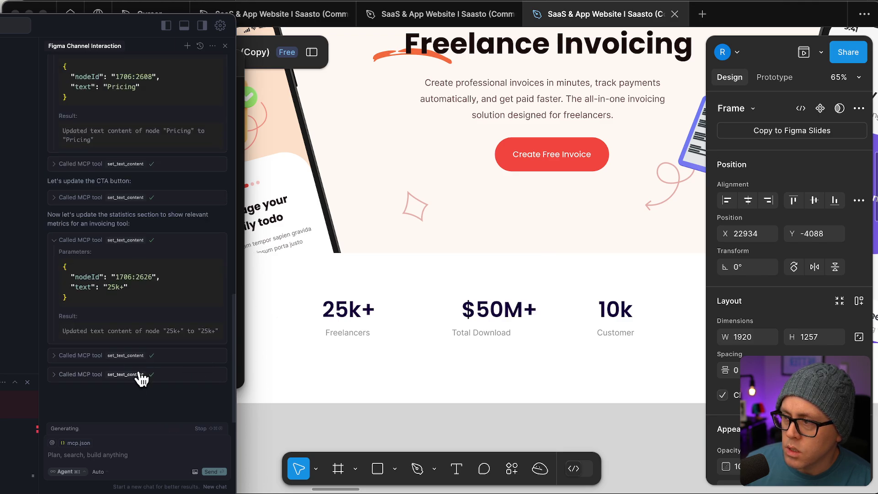
left_click(100, 373)
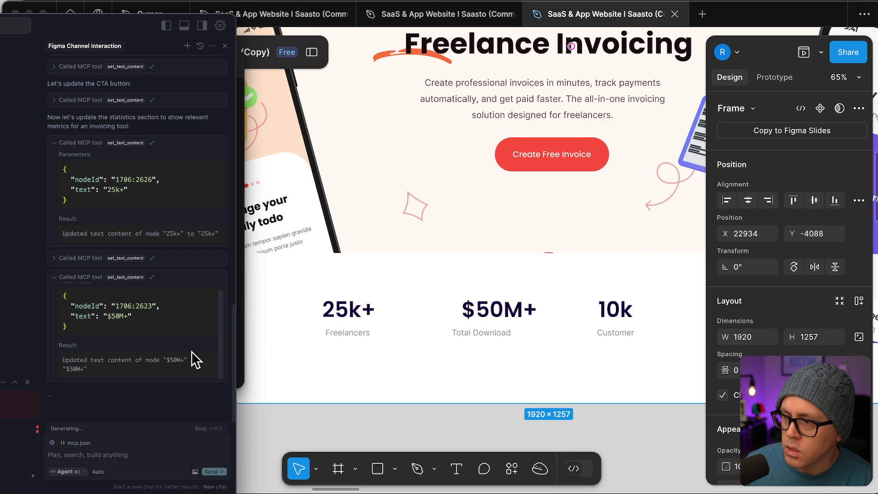
left_click(194, 376)
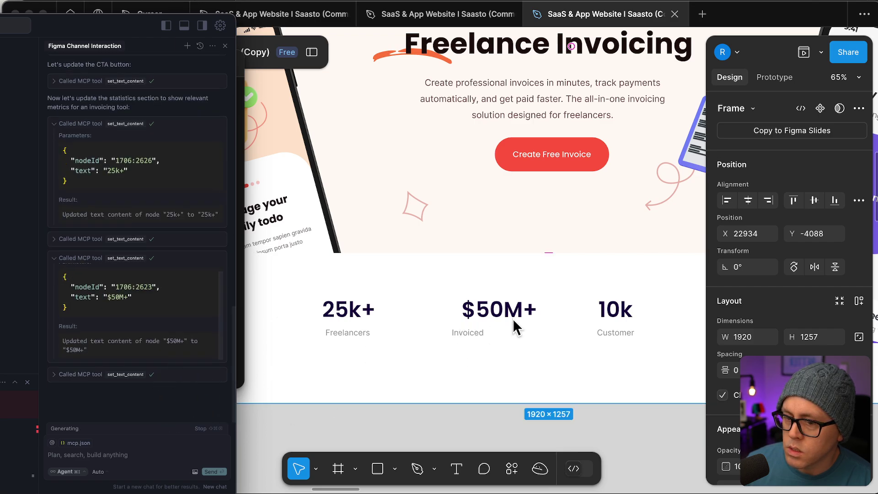
Approve the third statistic changing from 10k Customer to 99% Paid on Time
scroll(518, 323, "down", 5)
scroll(539, 286, "down", 5)
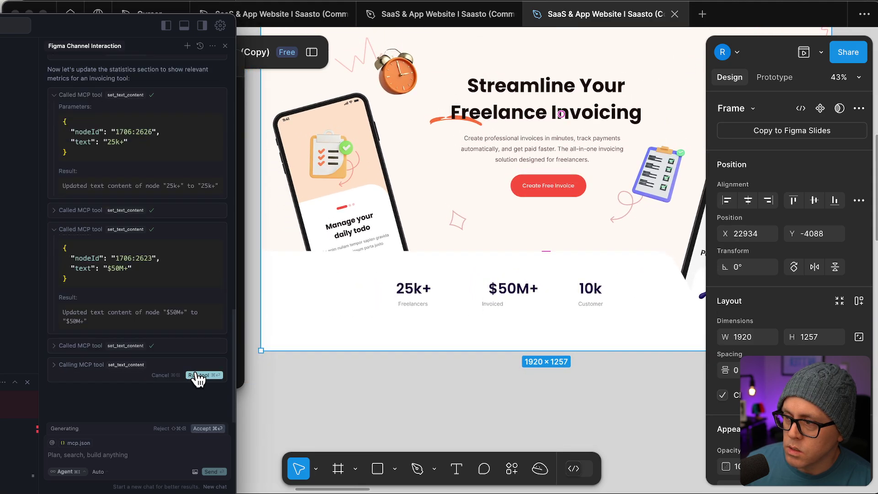
left_click(196, 375)
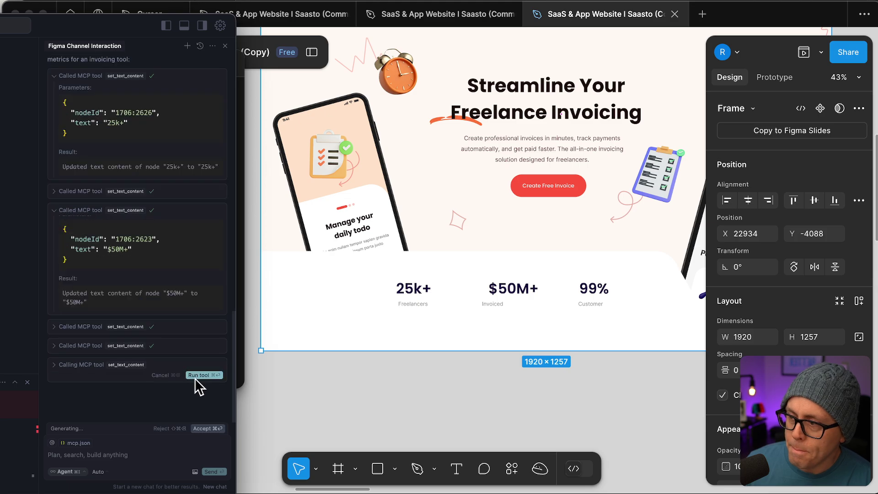
left_click(202, 375)
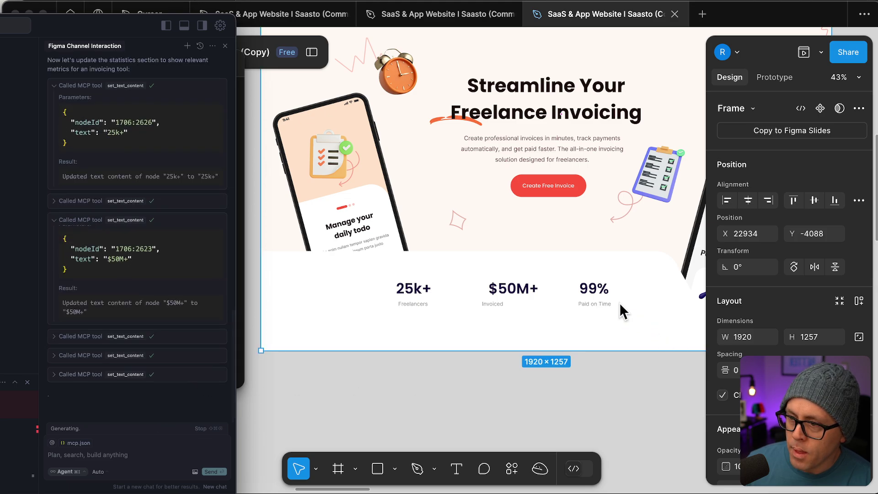
scroll(587, 294, "up", 2)
scroll(586, 294, "down", 5)
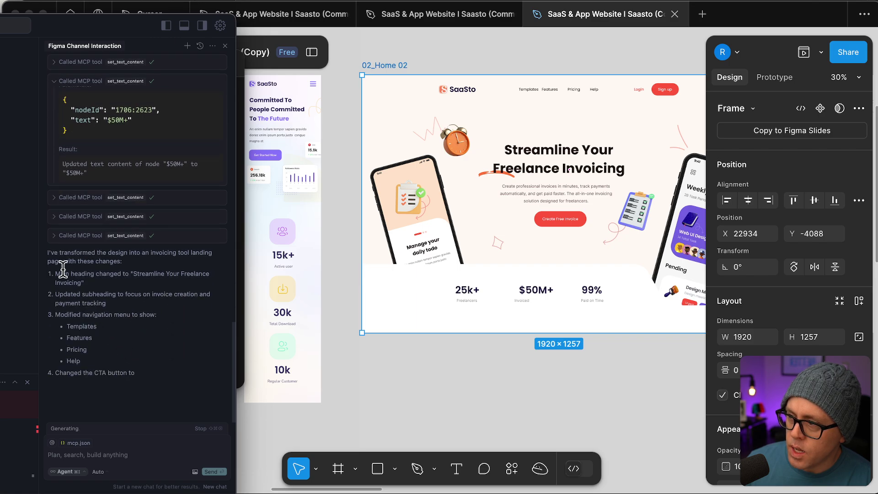
Drag the sidebar divider to widen the chat and read the agent's invoicing redesign summary
left_click_drag(39, 316, 27, 333)
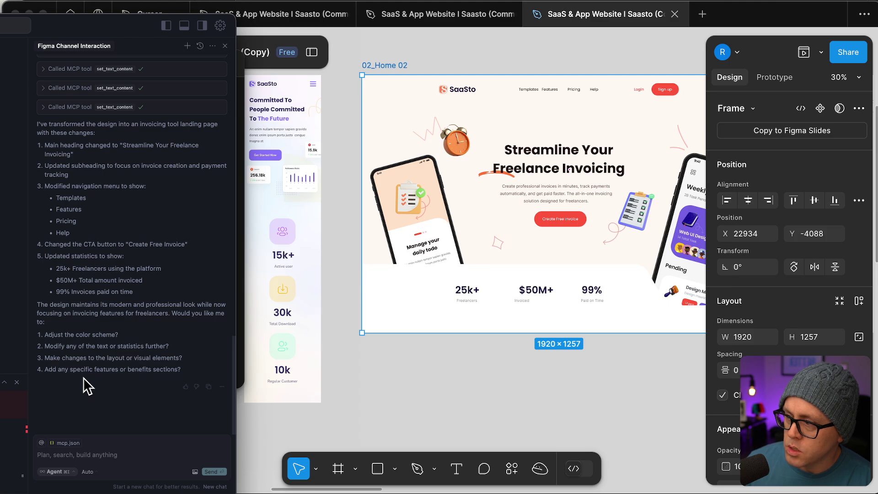
Bring Figma forward and centre the canvas on the finished 02_Home 02 invoicing landing page
left_click(378, 391)
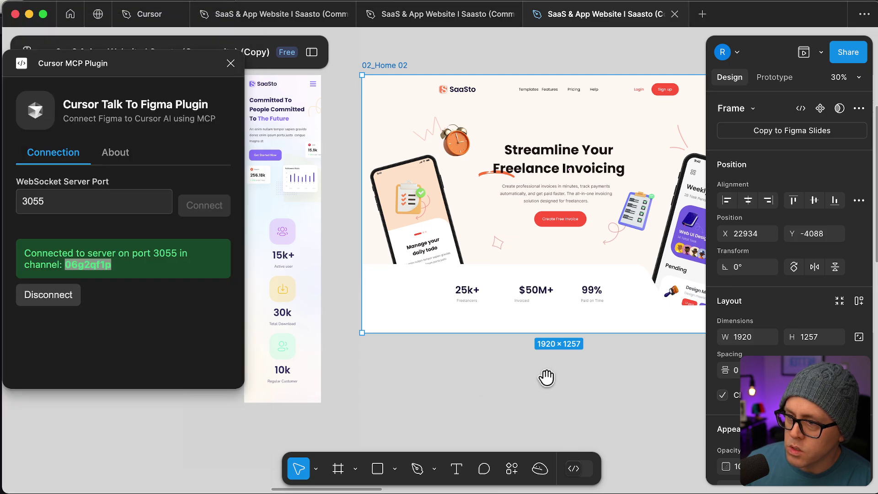
left_click_drag(547, 376, 489, 406)
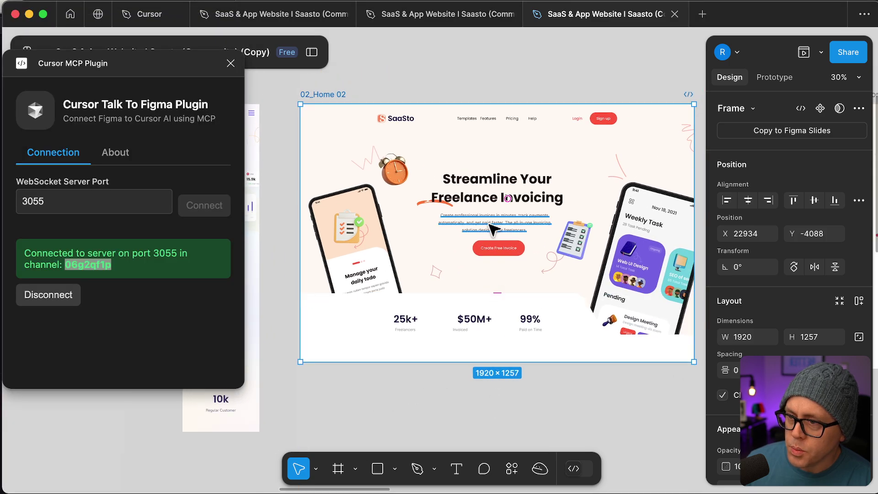
scroll(494, 229, "up", 3)
scroll(493, 228, "down", 2)
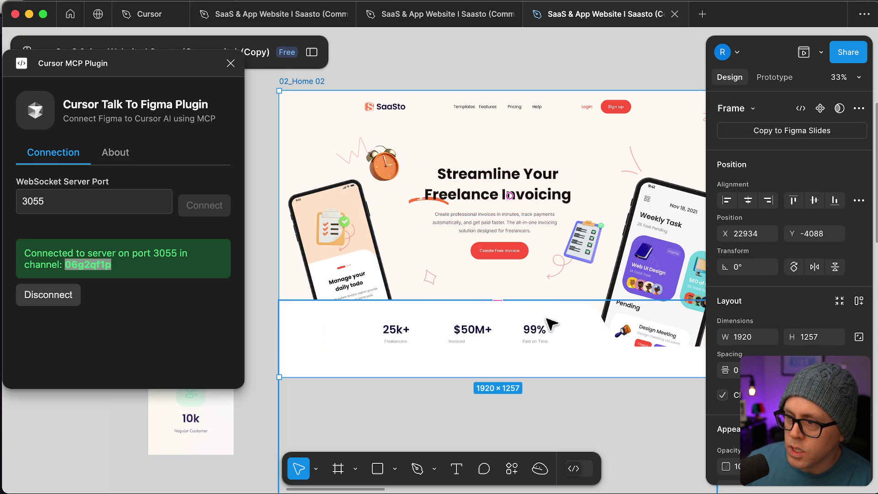
scroll(553, 320, "down", 10)
scroll(585, 319, "down", 5)
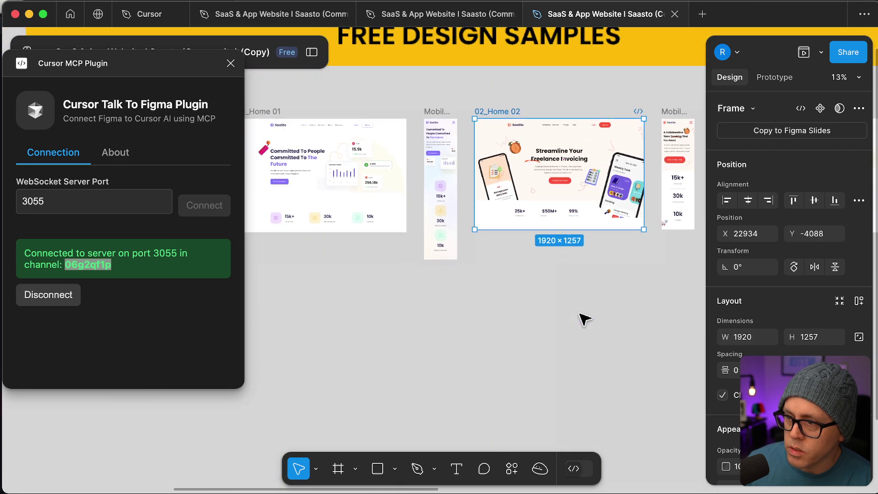
scroll(578, 302, "left", 5)
scroll(459, 308, "left", 15)
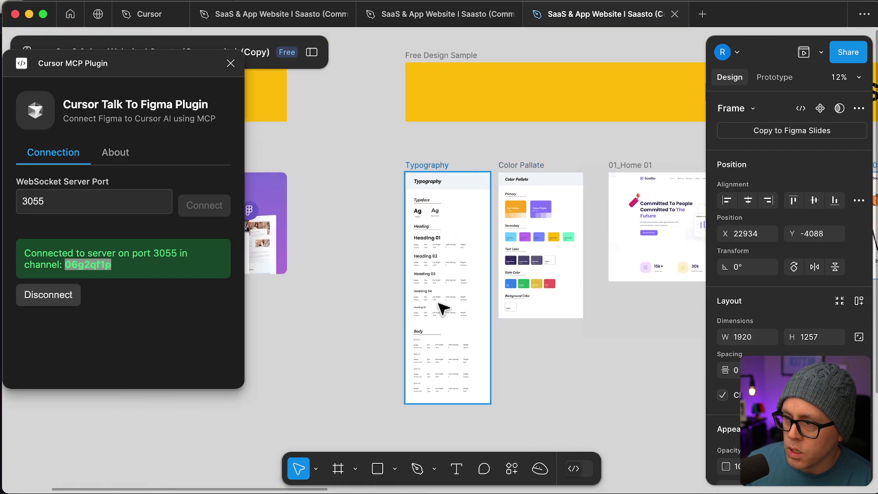
scroll(190, 309, "right", 10)
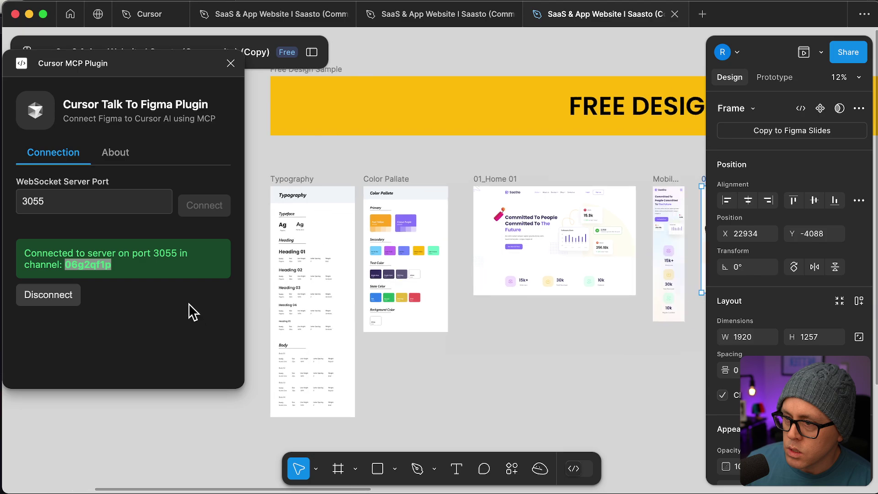
scroll(498, 320, "left", 5)
scroll(147, 334, "right", 5)
scroll(256, 337, "left", 3)
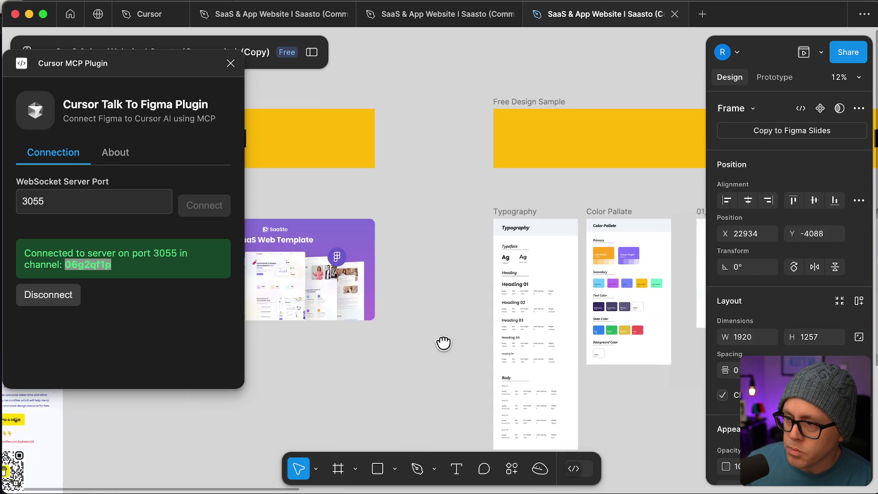
scroll(476, 330, "right", 10)
scroll(435, 366, "right", 8)
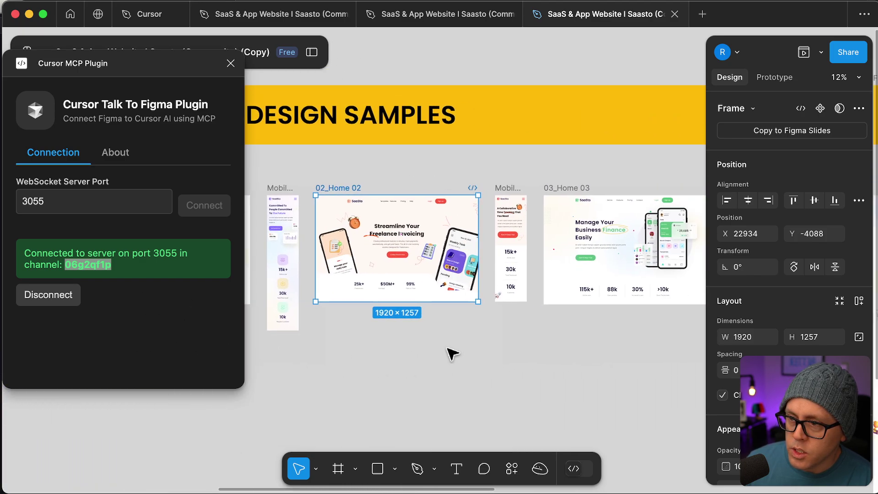
scroll(608, 353, "left", 3)
scroll(608, 352, "up", 1)
scroll(410, 263, "up", 5)
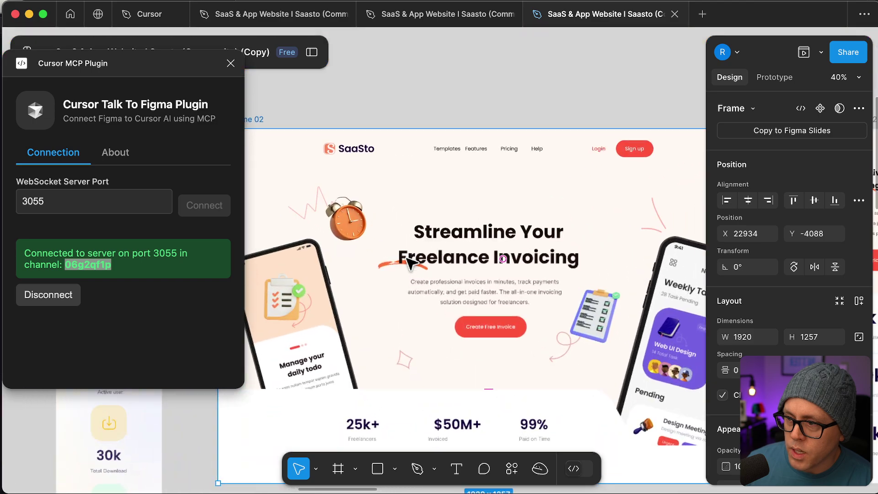
scroll(417, 264, "down", 1)
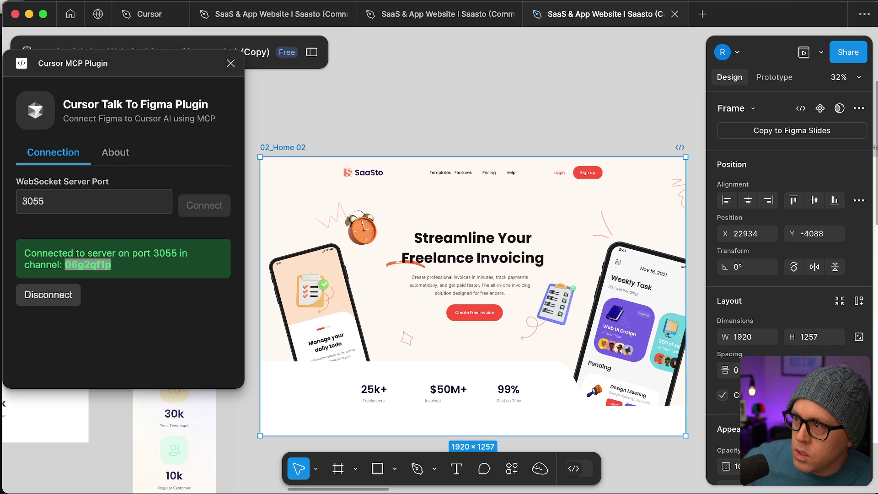
left_click(71, 104)
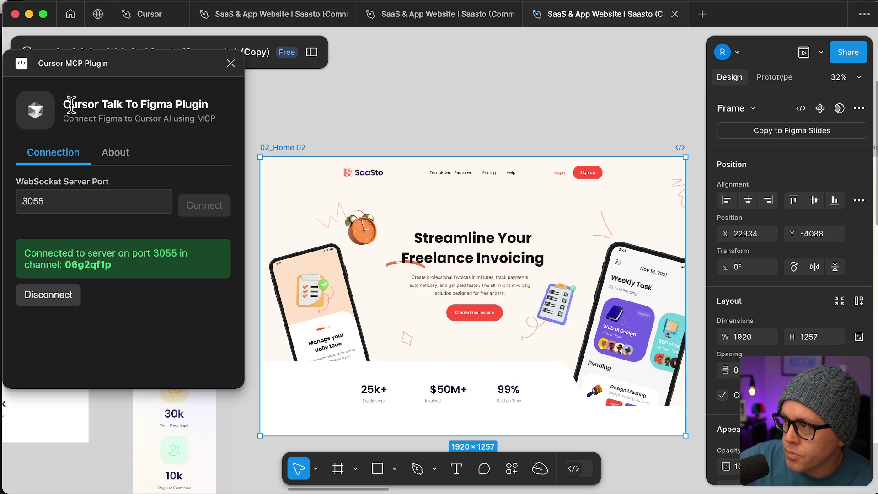
triple_click(71, 104)
left_click(167, 133)
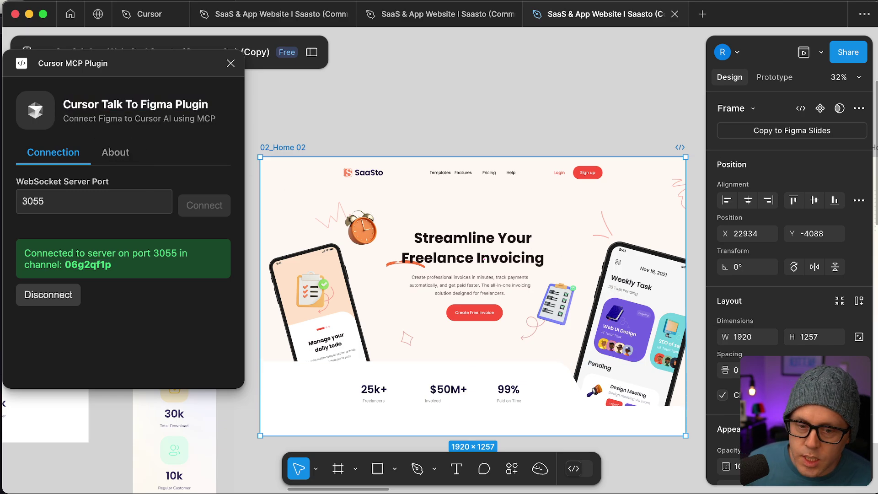